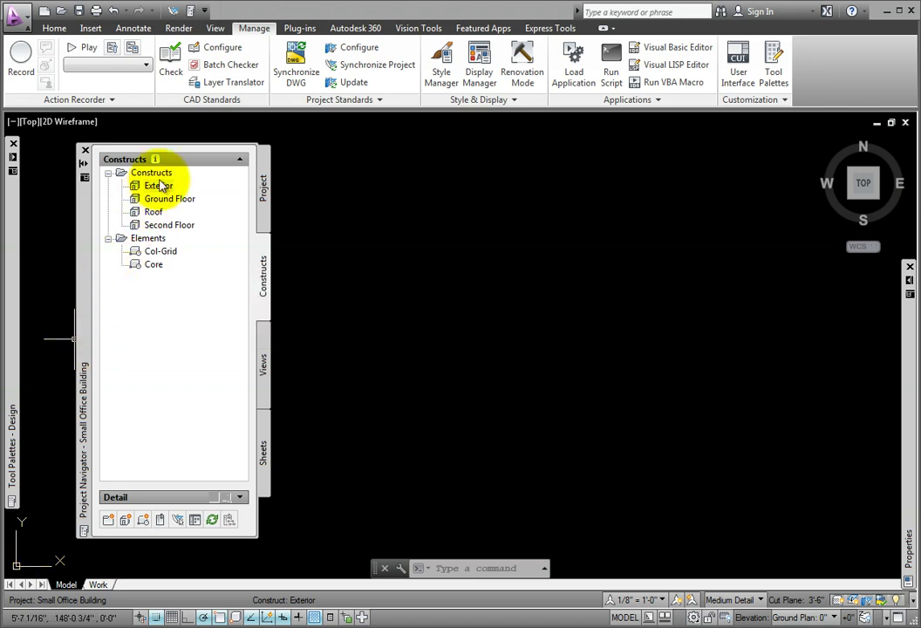
# Reference the Ground Floor construct into Exterior, then zoom extents and centre the outline.
pyautogui.moveTo(162, 190)
pyautogui.mouseDown()
pyautogui.moveTo(381, 298)
pyautogui.moveTo(466, 319)
pyautogui.moveTo(471, 431)
pyautogui.mouseUp()
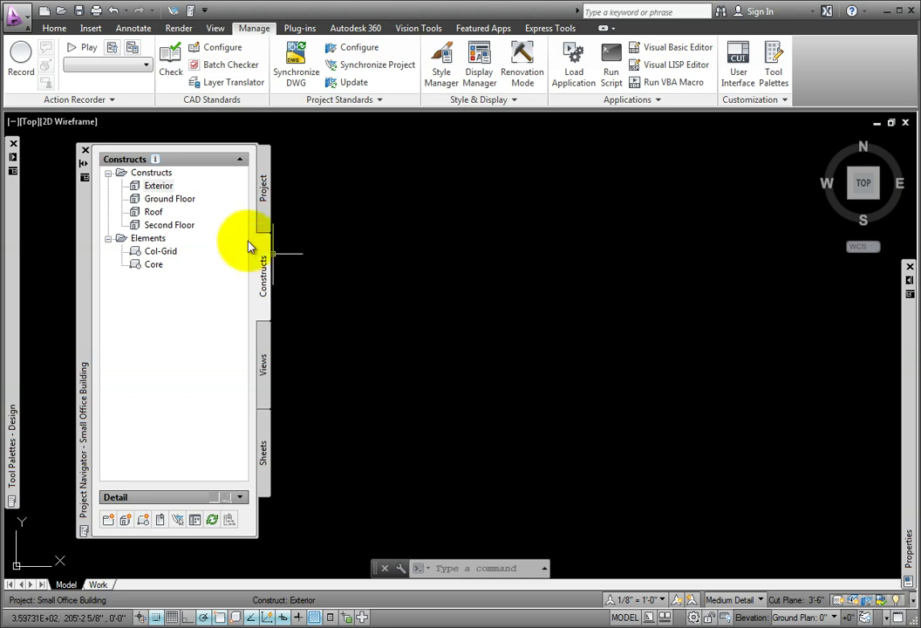
pyautogui.click(181, 201)
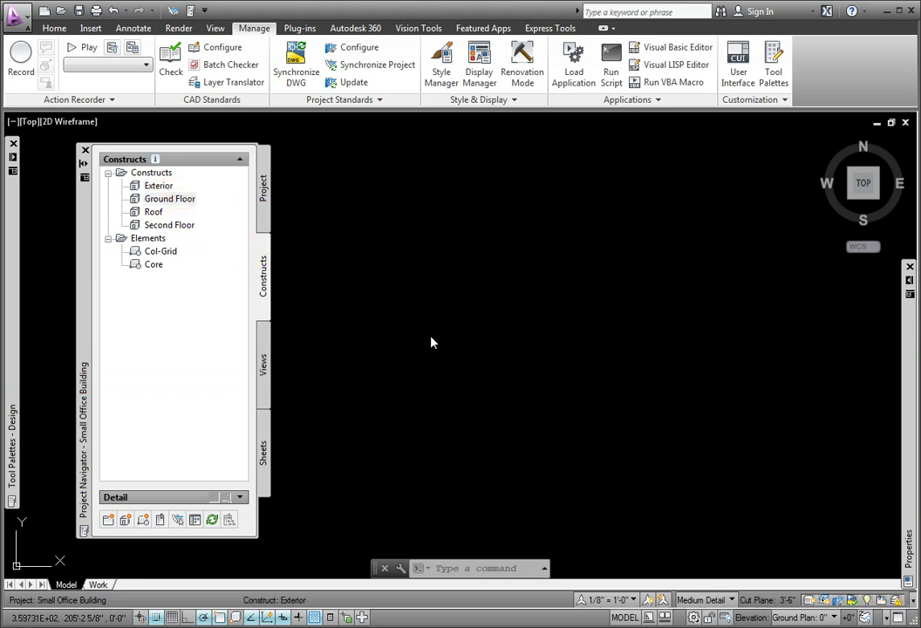
pyautogui.write('zoom')
pyautogui.press('Return')
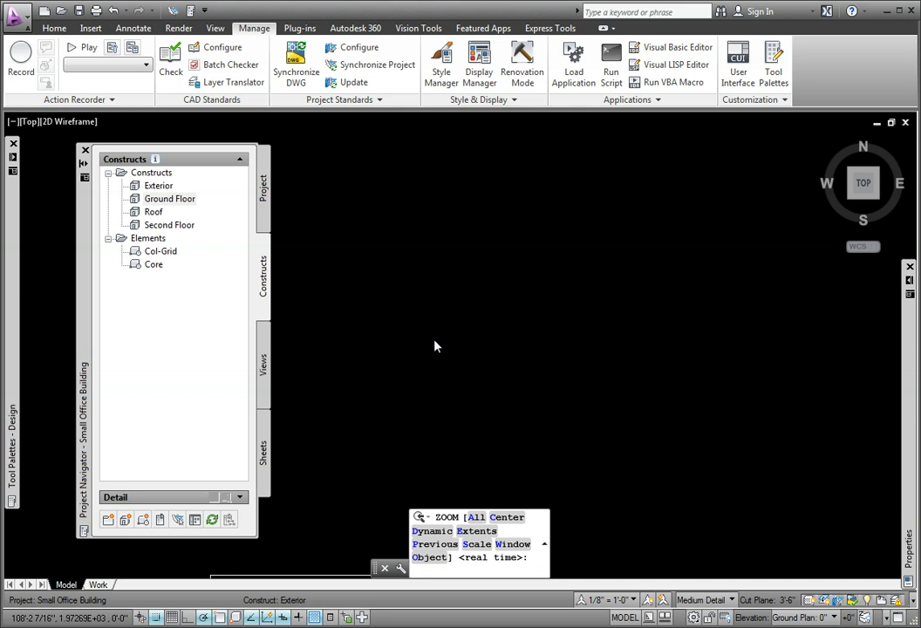
pyautogui.write('e')
pyautogui.press('Return')
pyautogui.scroll(-2, 491, 408)
pyautogui.moveTo(529, 402); pyautogui.dragTo(565, 401, button='middle')
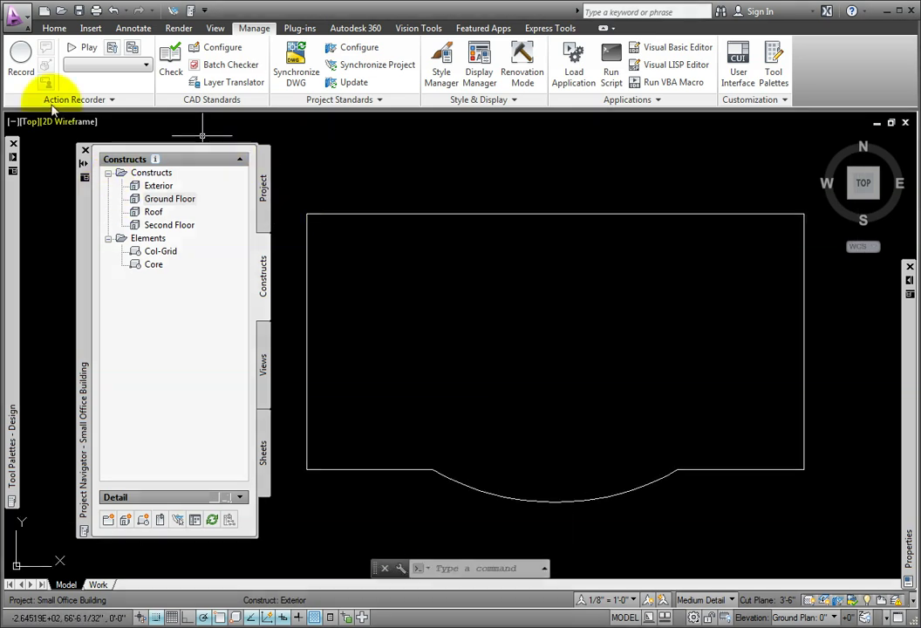
# Use the Boundary tool to trace a closed polyline by picking inside the building outline.
pyautogui.click(53, 28)
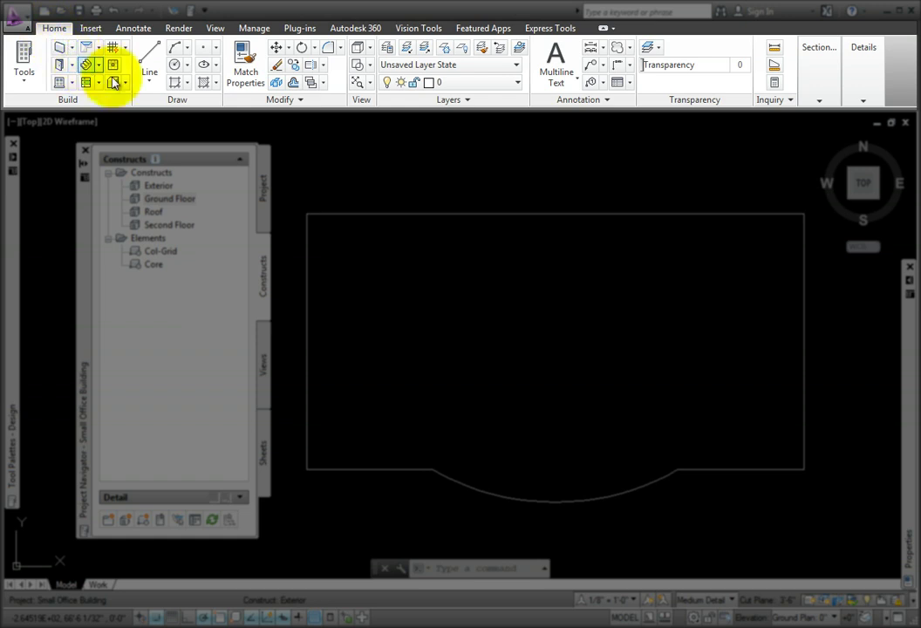
pyautogui.click(187, 83)
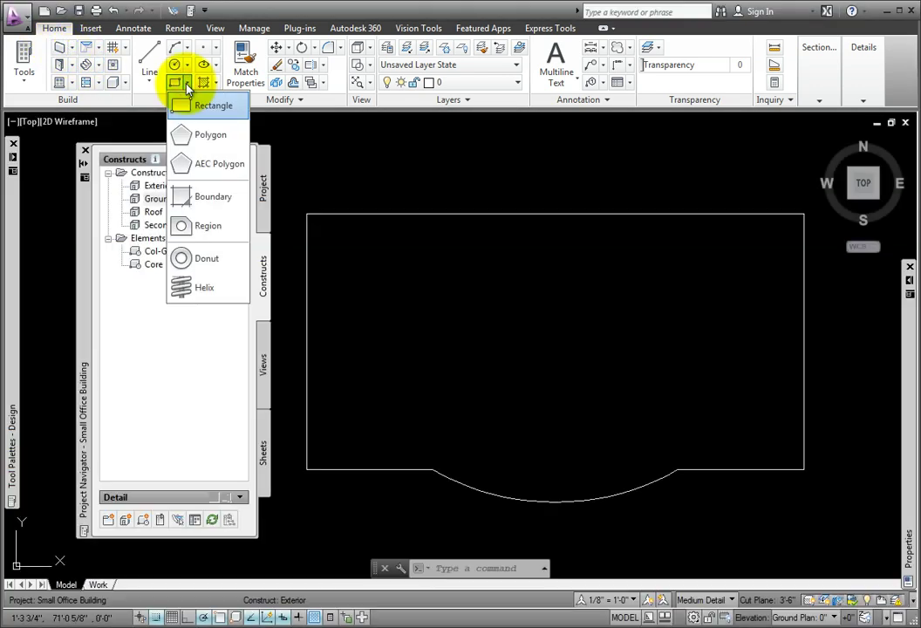
pyautogui.click(201, 197)
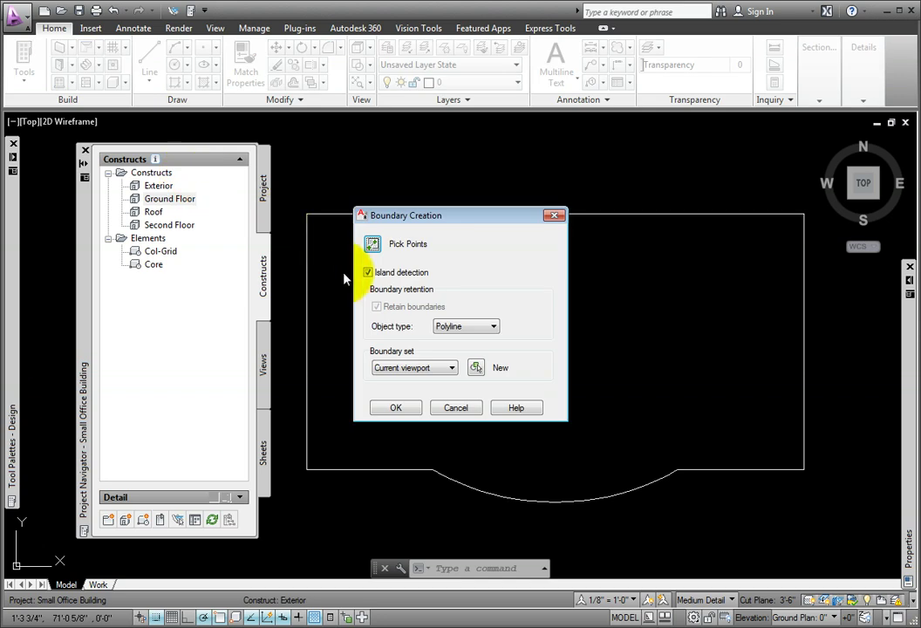
pyautogui.click(373, 245)
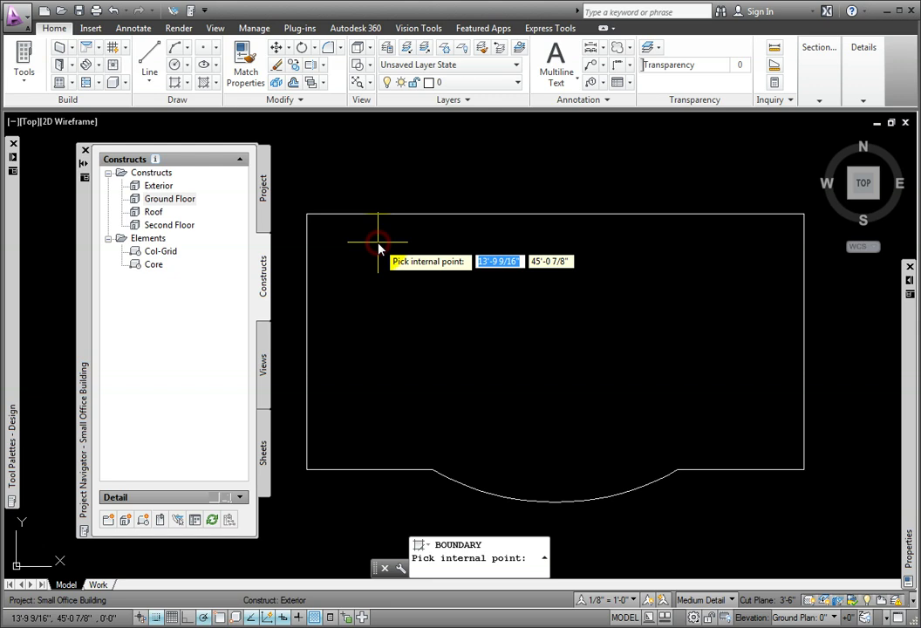
pyautogui.click(394, 283)
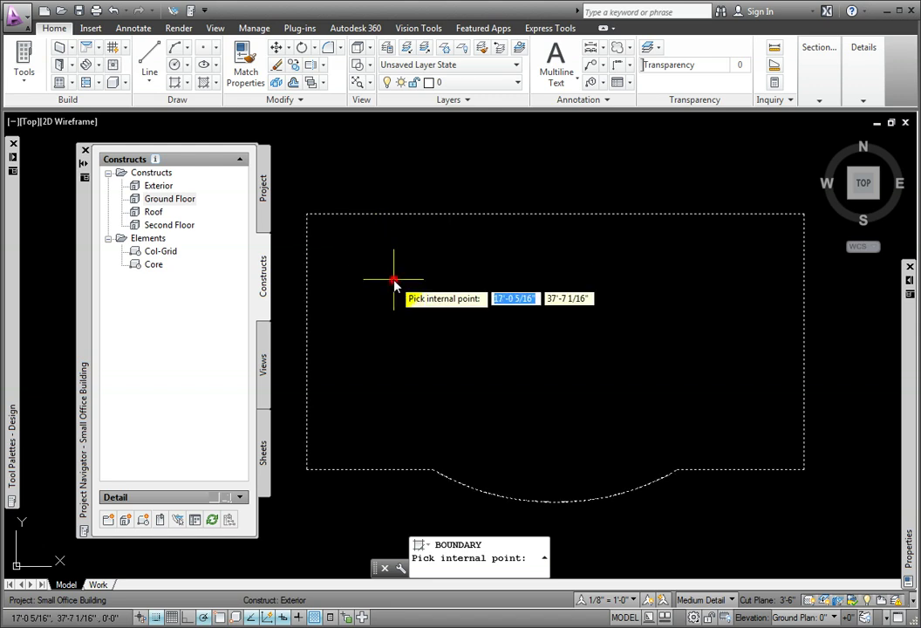
pyautogui.press('Return')
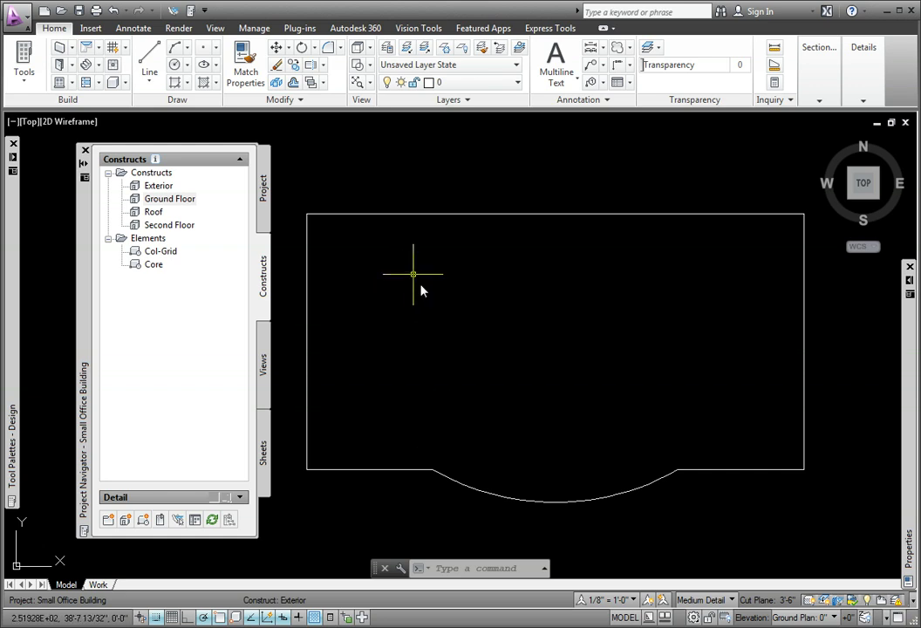
# Detach the Ground Floor external reference and close the External References palette.
pyautogui.click(882, 607)
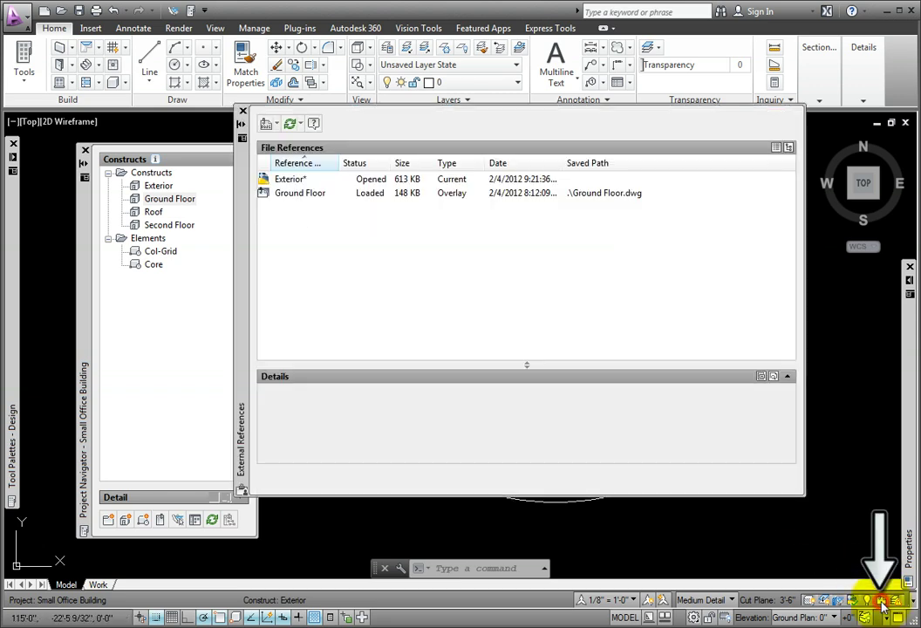
pyautogui.rightClick(303, 196)
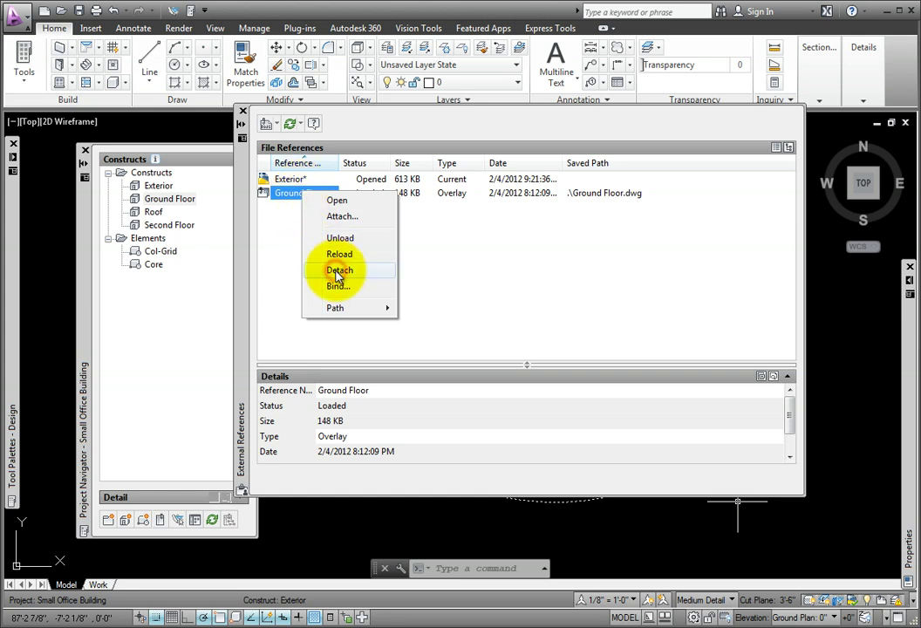
pyautogui.click(338, 271)
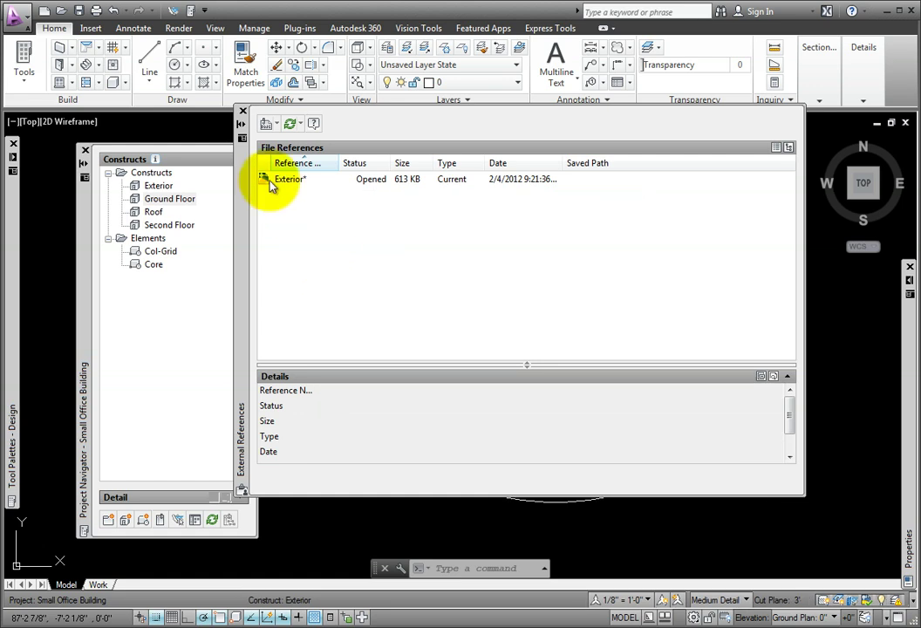
pyautogui.click(241, 112)
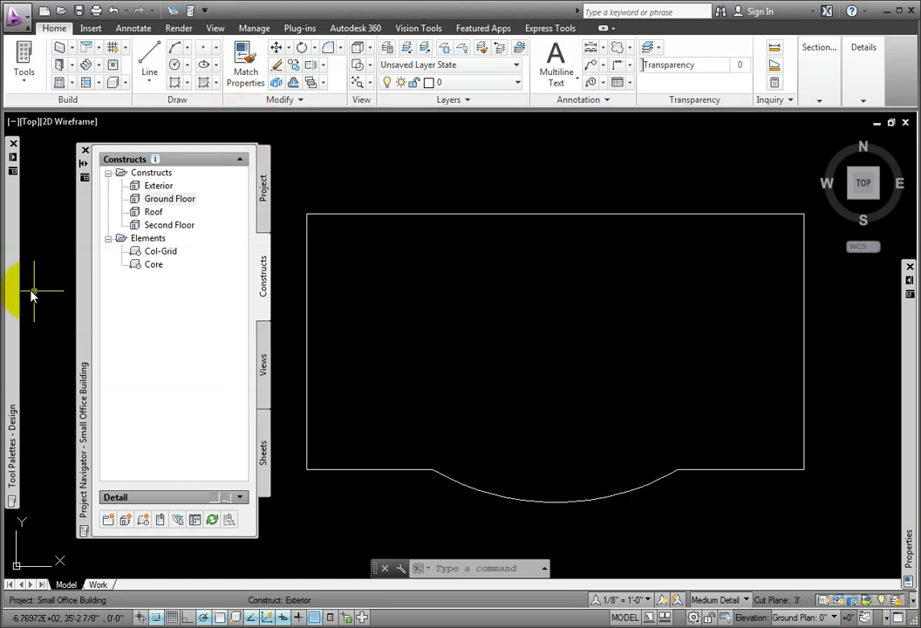
# Apply the Brick-4 Brick-4 Furring wall tool to the boundary polyline, erasing the original linework.
pyautogui.moveTo(11, 285)
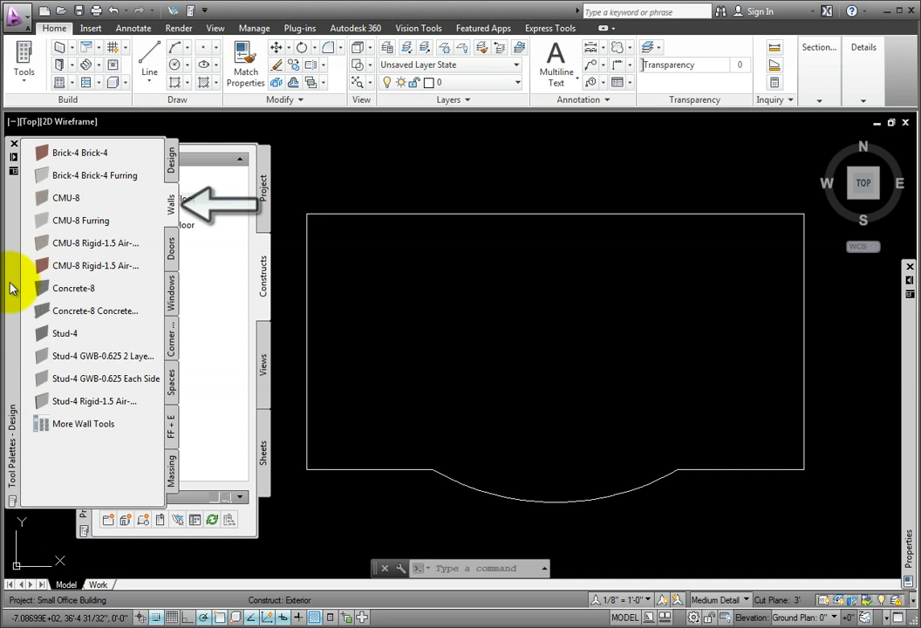
pyautogui.rightClick(91, 180)
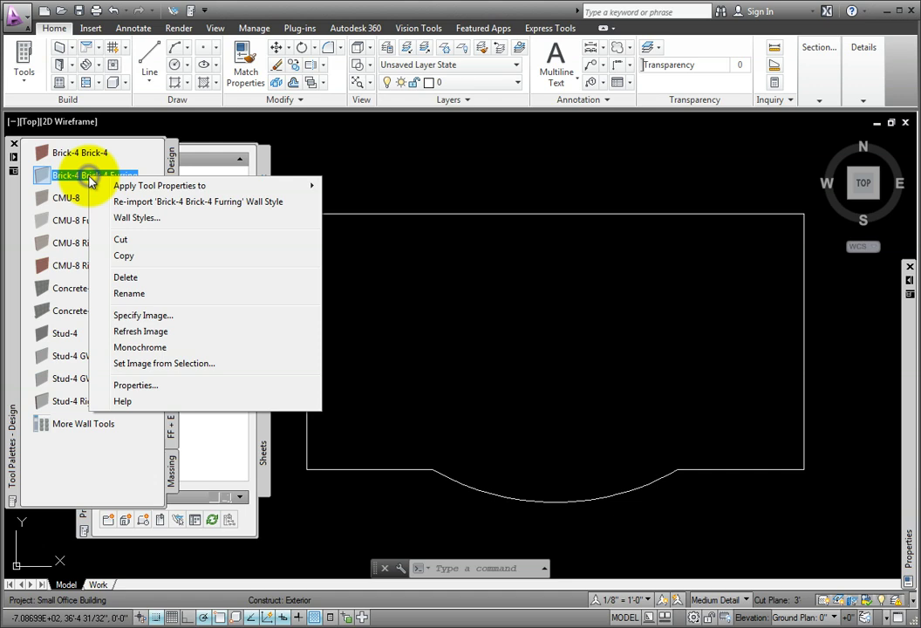
pyautogui.moveTo(137, 190)
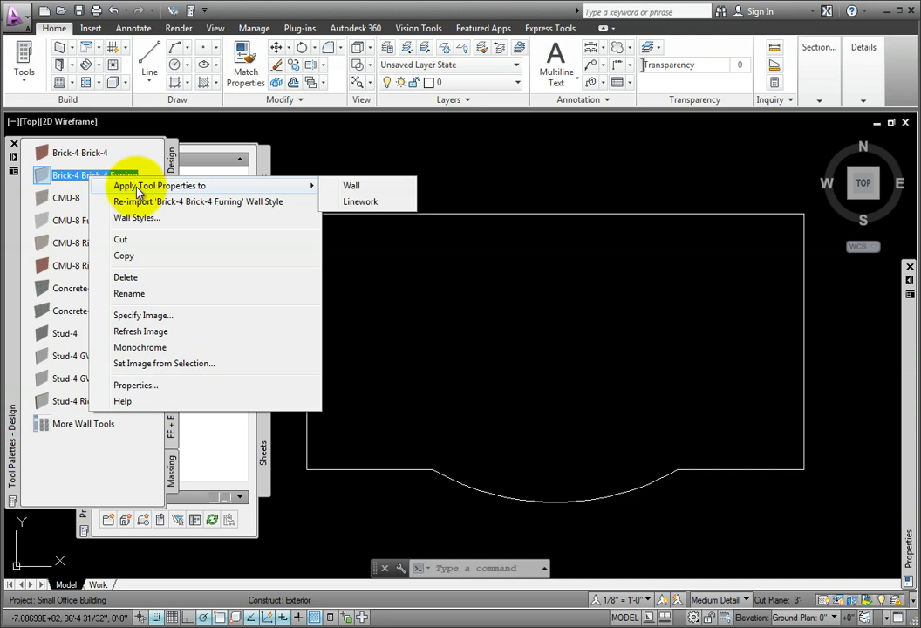
pyautogui.click(355, 203)
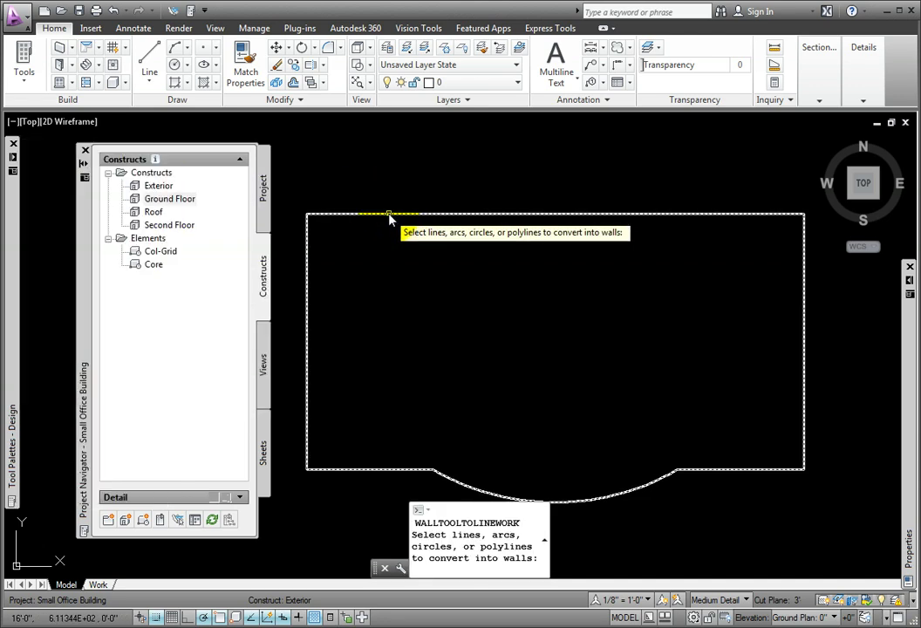
pyautogui.click(389, 213)
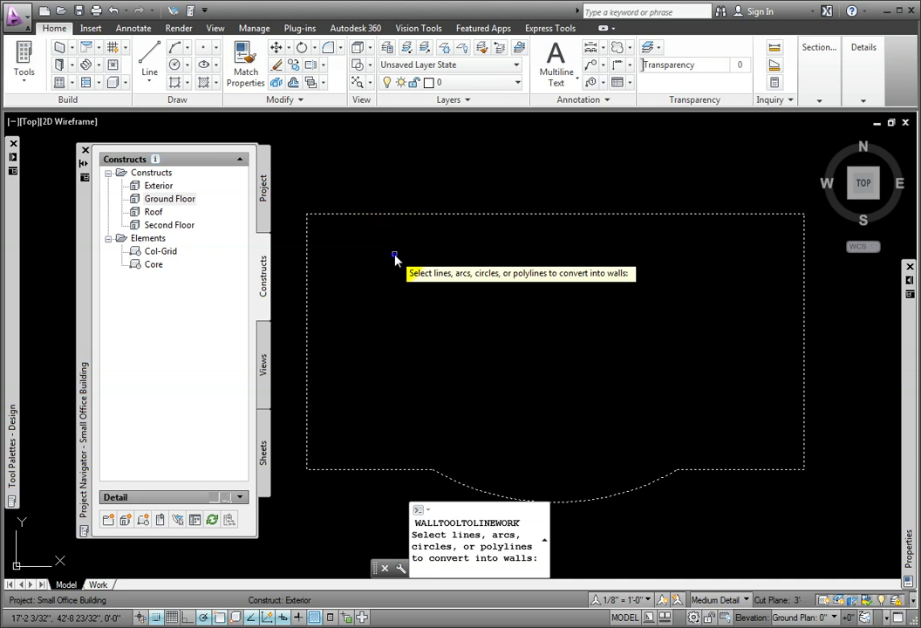
pyautogui.press('Return')
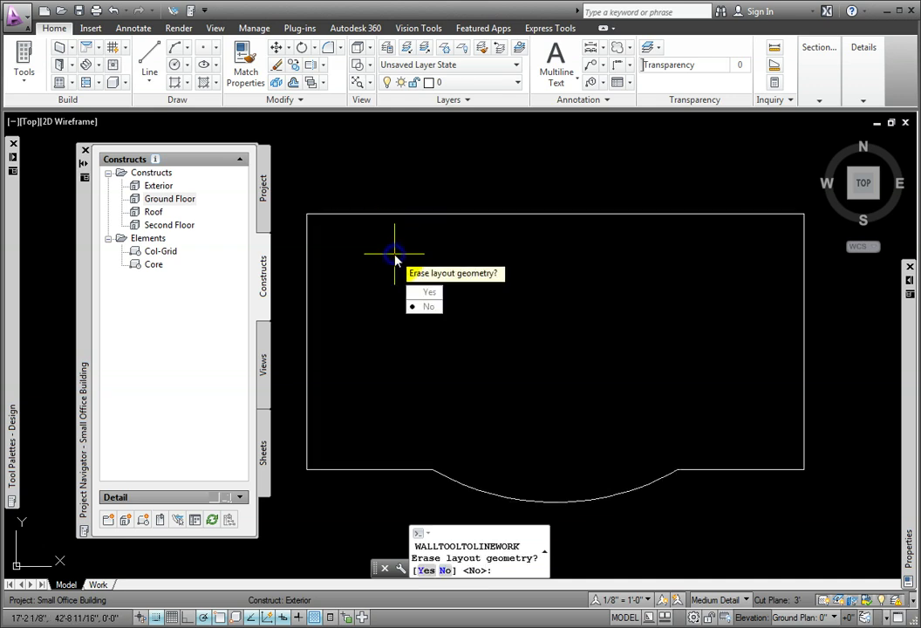
pyautogui.click(428, 295)
pyautogui.press('Escape')
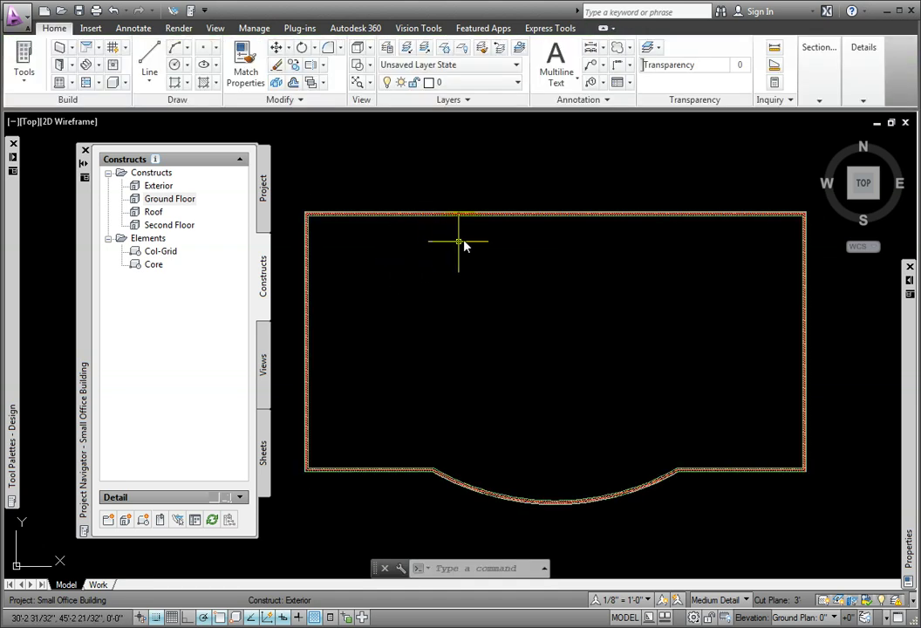
# Select the brick walls and flip the right wall's direction with its reverse grip.
pyautogui.click(84, 163)
pyautogui.scroll(3, 632, 305)
pyautogui.scroll(-3, 632, 305)
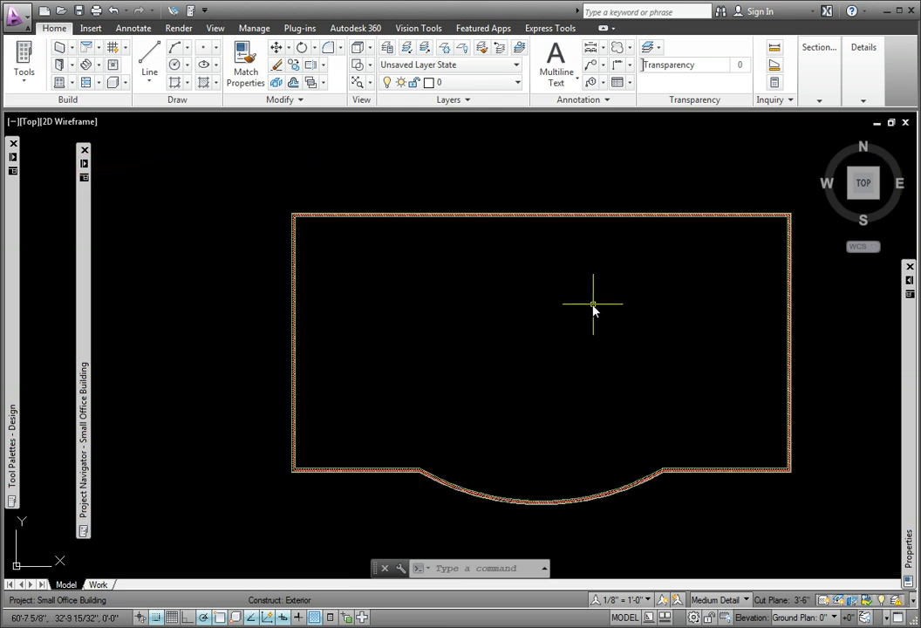
pyautogui.moveTo(592, 304); pyautogui.dragTo(518, 286, button='middle')
pyautogui.click(510, 199)
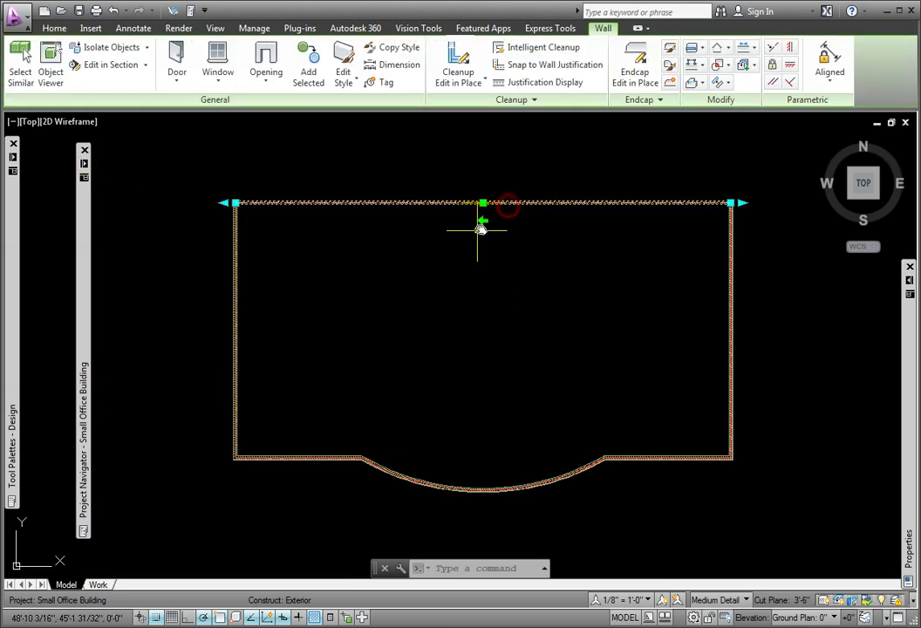
pyautogui.click(236, 338)
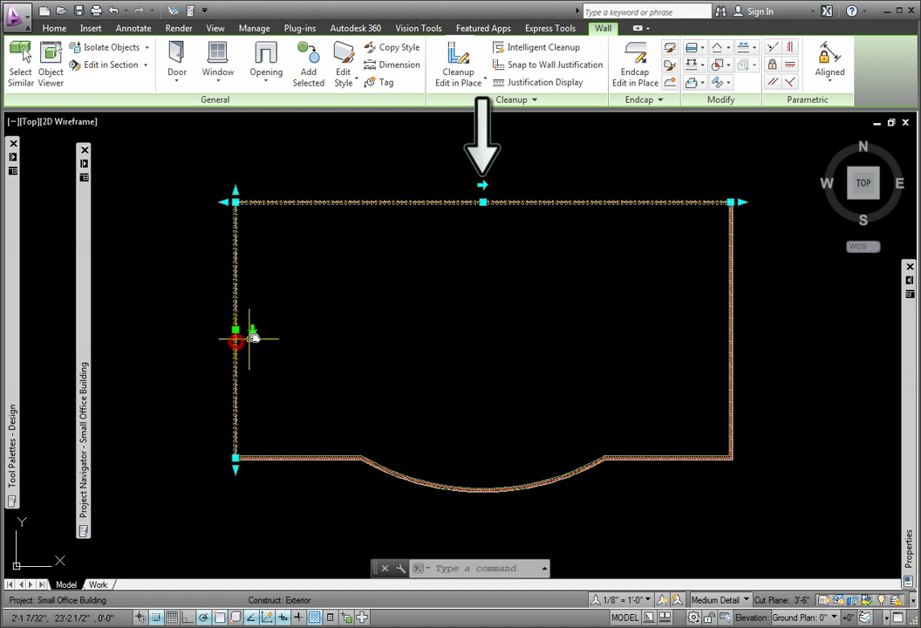
pyautogui.click(293, 457)
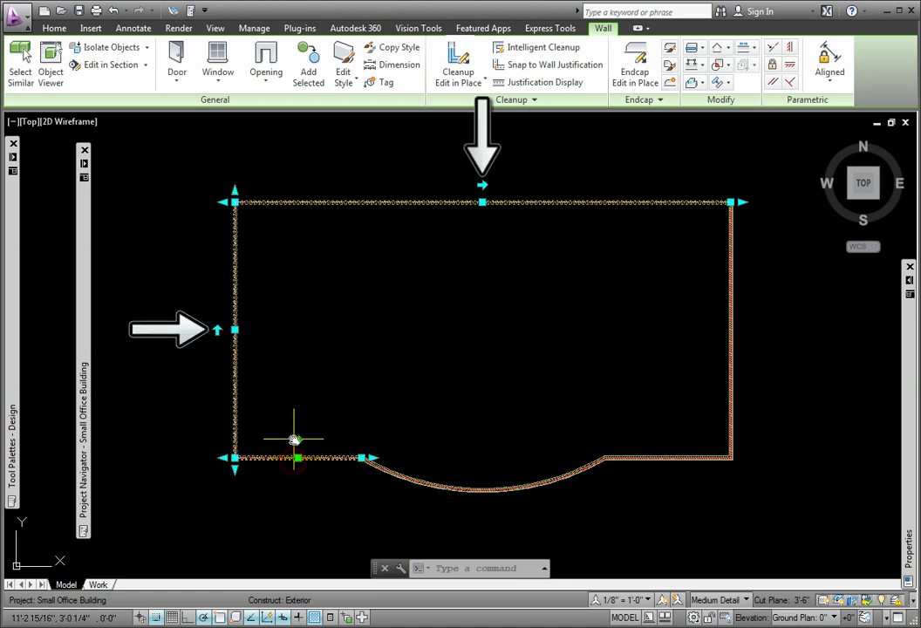
pyautogui.click(447, 488)
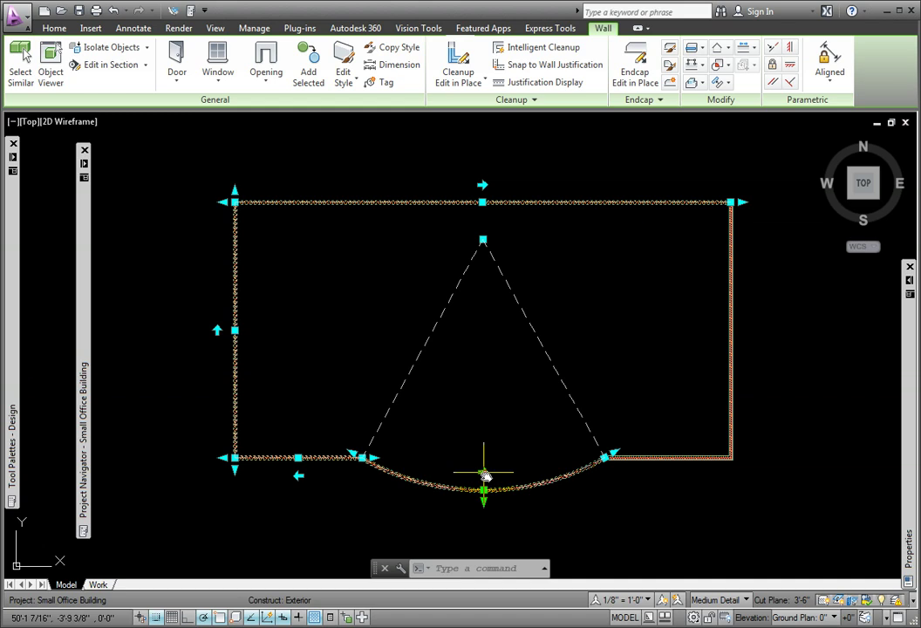
pyautogui.press('Escape')
pyautogui.click(653, 456)
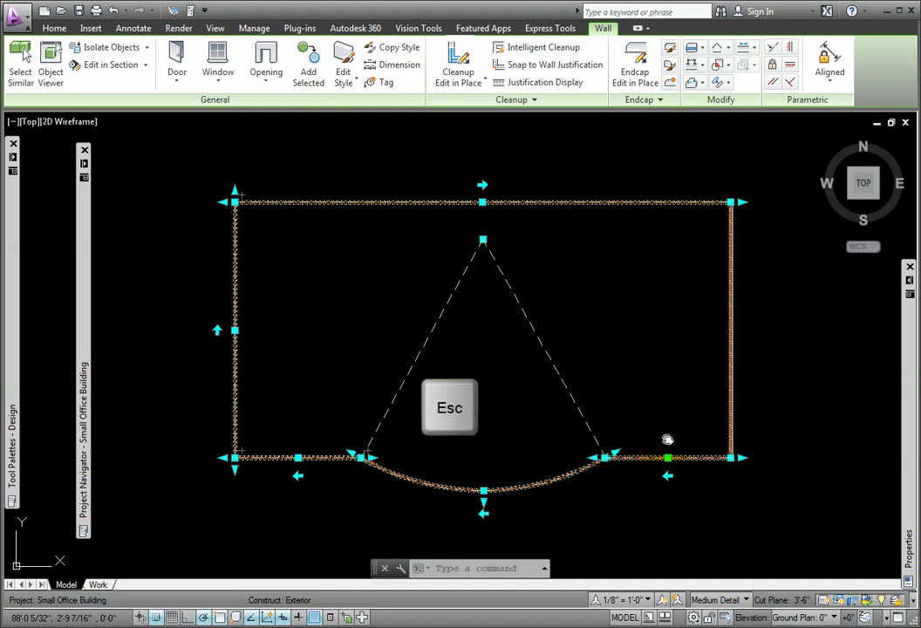
pyautogui.click(728, 398)
pyautogui.click(713, 328)
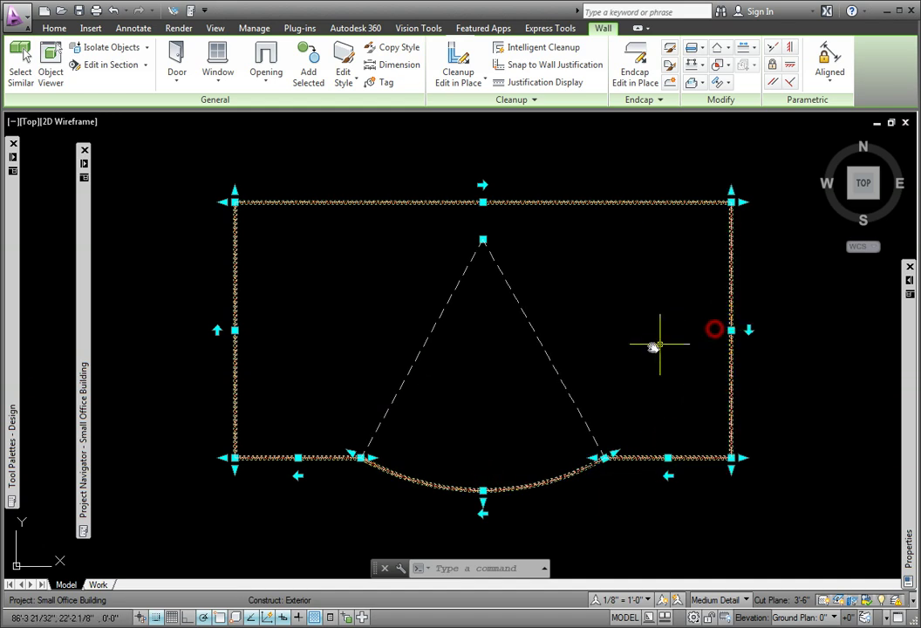
pyautogui.press('Escape')
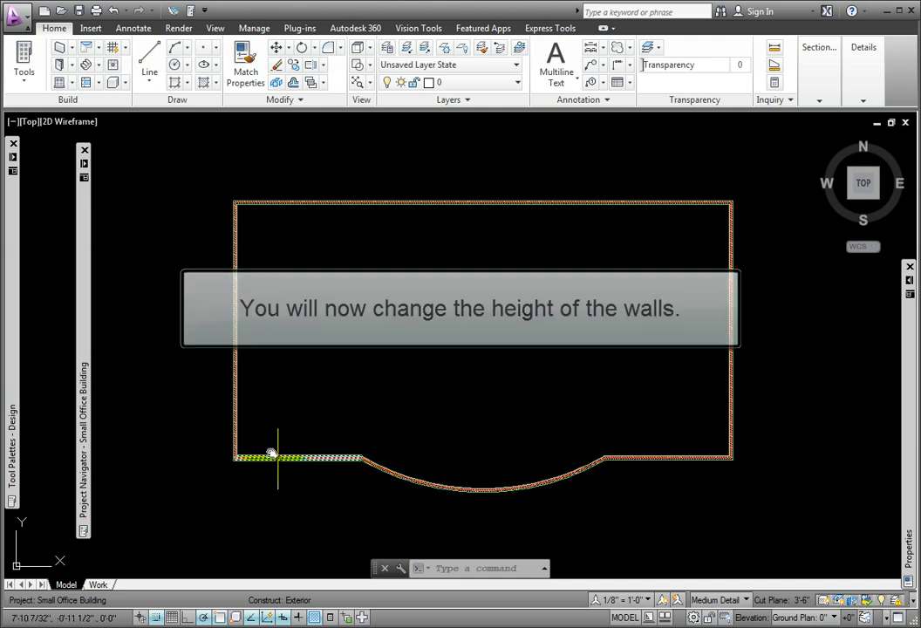
# Window-select all six walls and set their Base height to 28' in Properties.
pyautogui.click(221, 182)
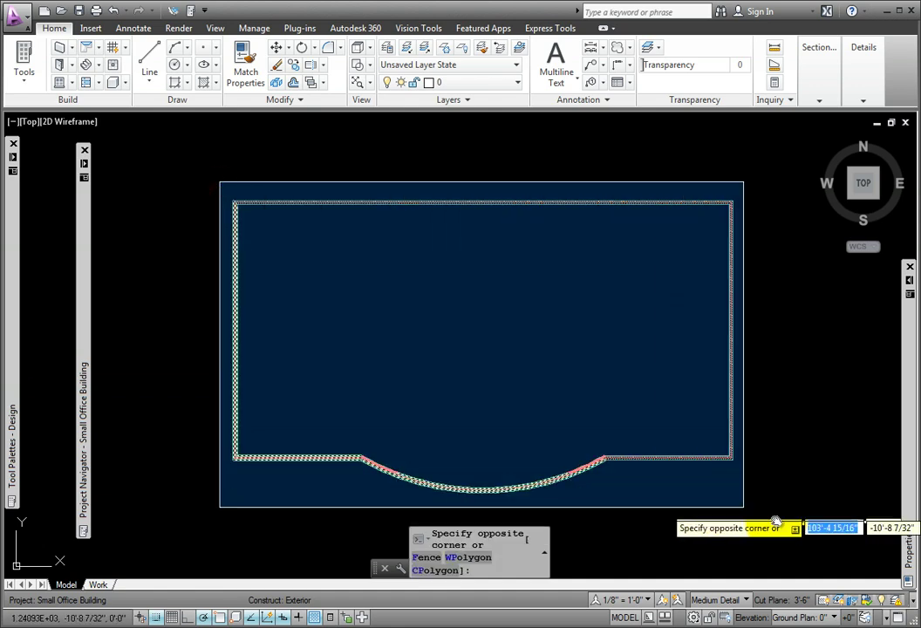
pyautogui.click(782, 516)
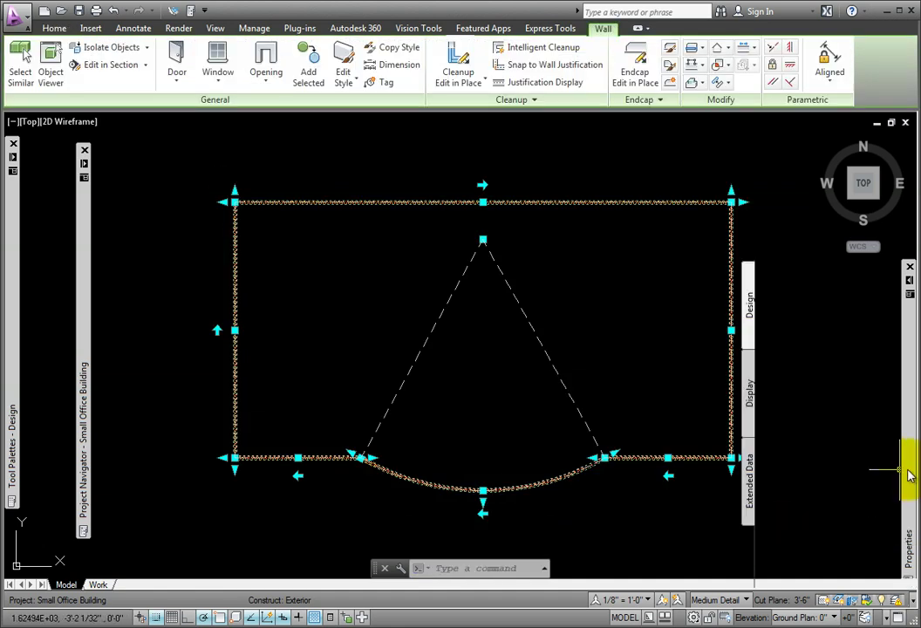
pyautogui.moveTo(908, 475)
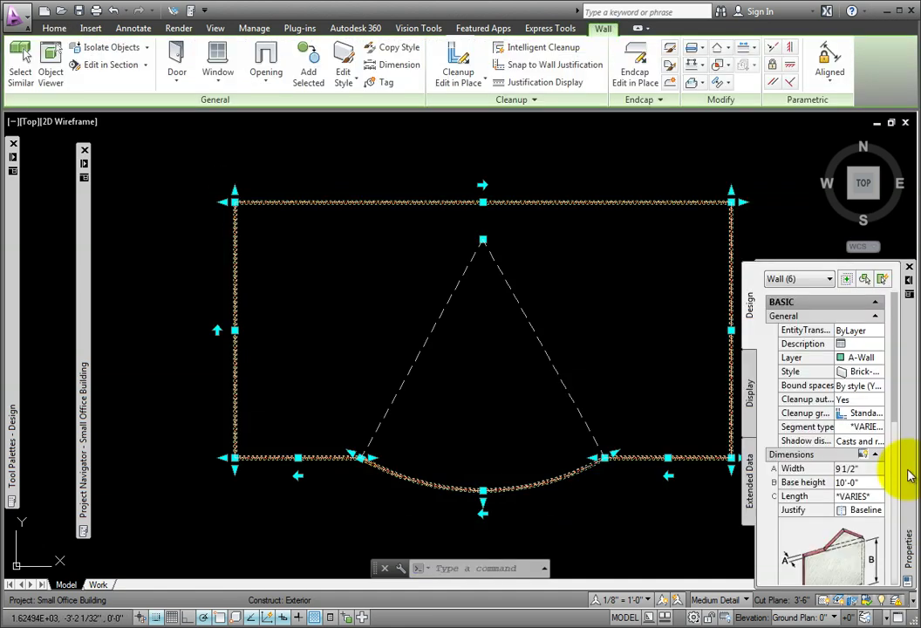
pyautogui.click(863, 482)
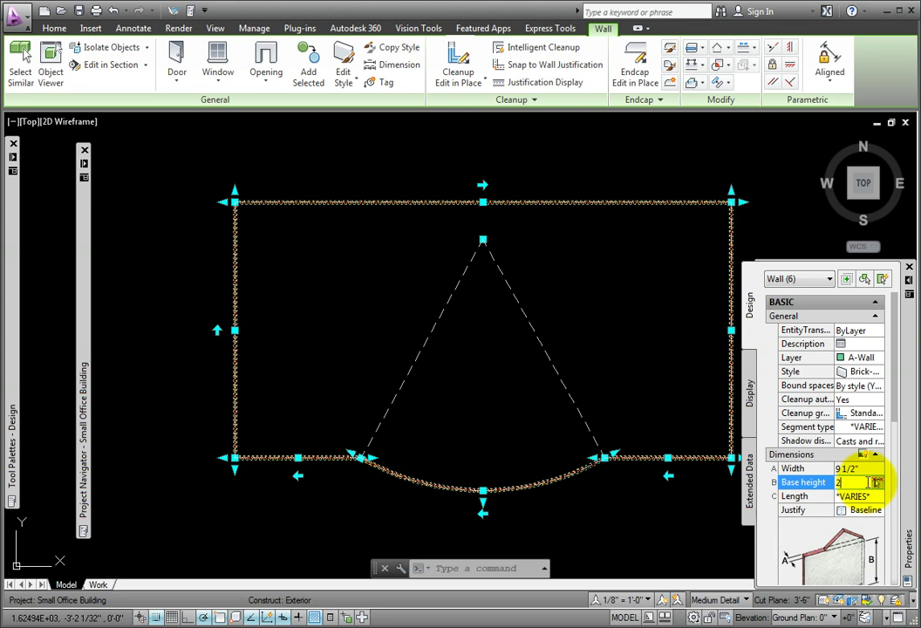
pyautogui.write('28')
pyautogui.press('Escape')
pyautogui.click(876, 496)
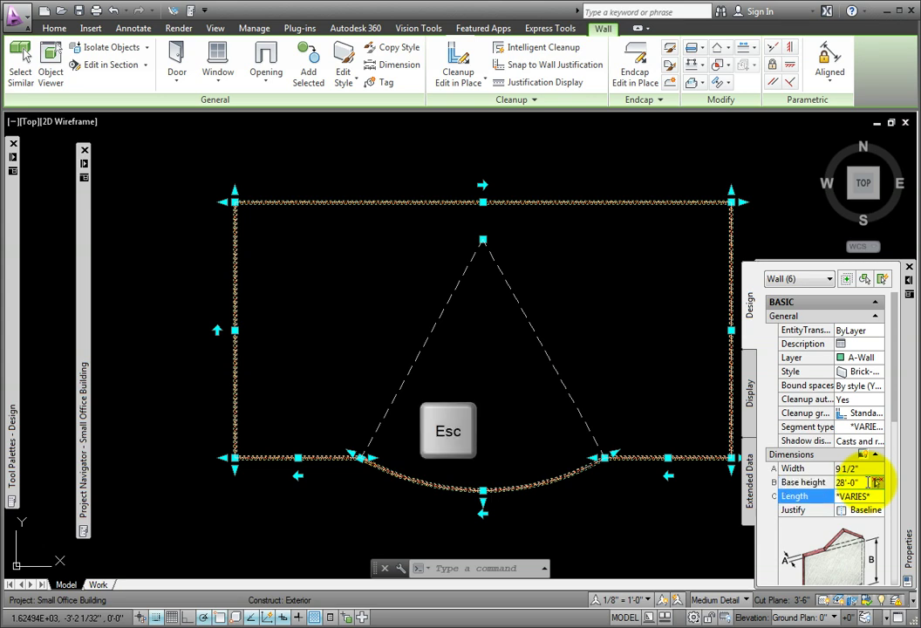
pyautogui.press('Escape')
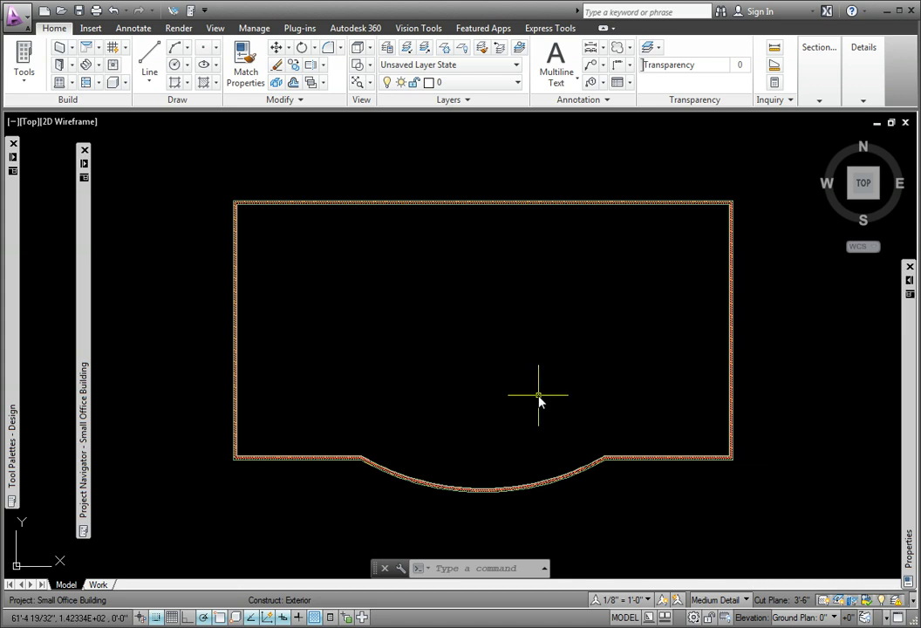
# Start the Hinged - Single - Exterior door tool, checking its 3'-0" x 7'-0" size and centred position.
pyautogui.moveTo(538, 392); pyautogui.dragTo(510, 377, button='middle')
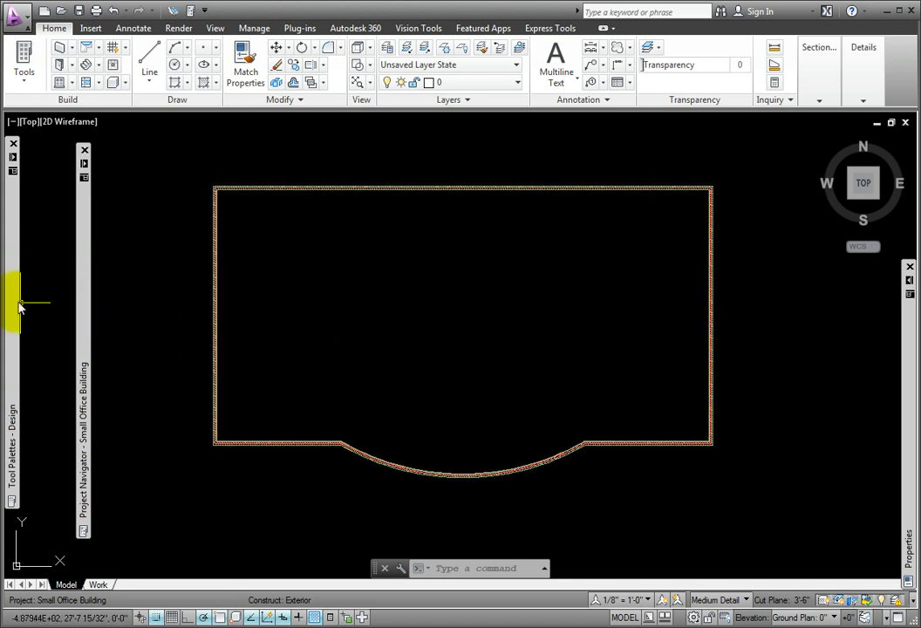
pyautogui.moveTo(13, 304)
pyautogui.click(172, 248)
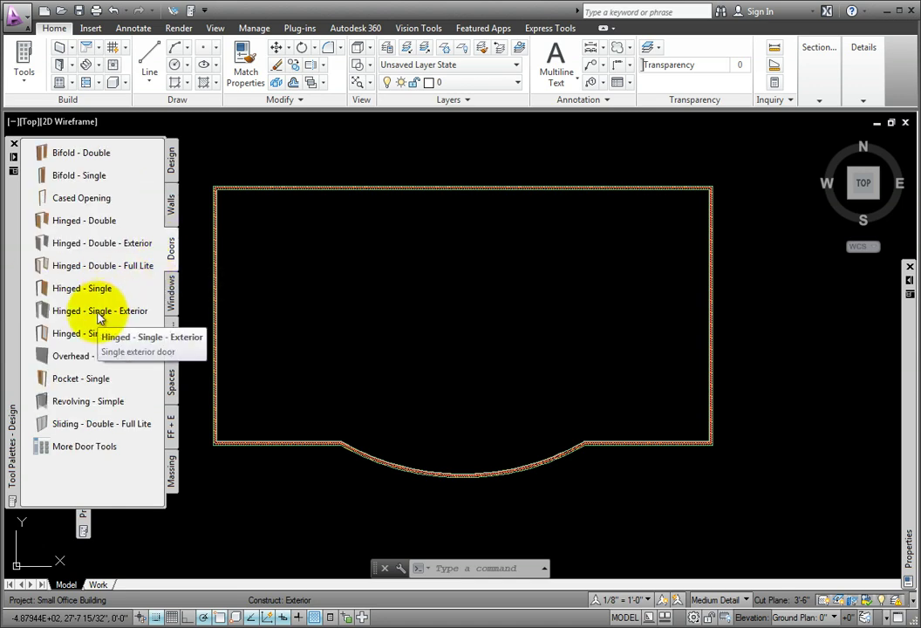
pyautogui.click(70, 312)
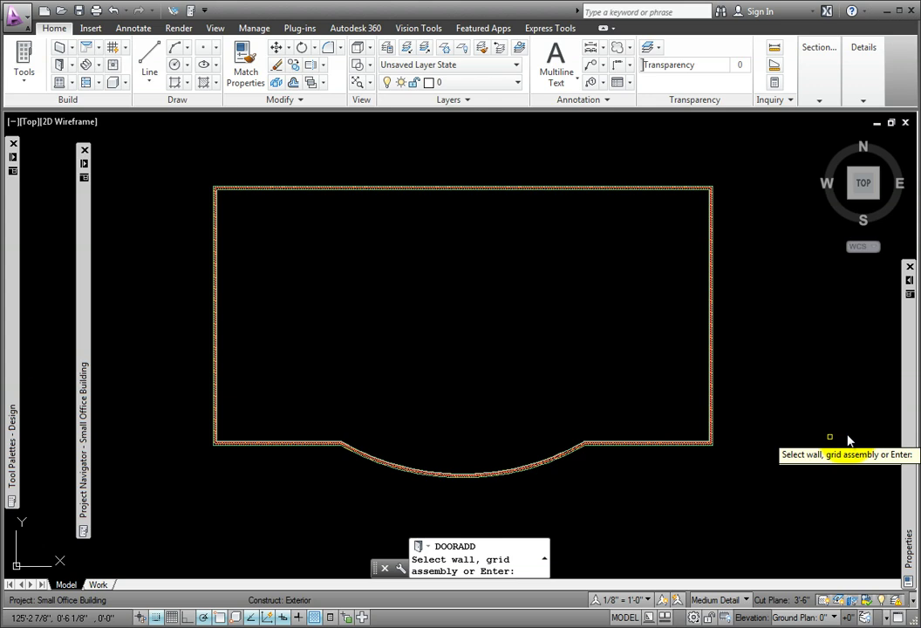
pyautogui.moveTo(909, 442)
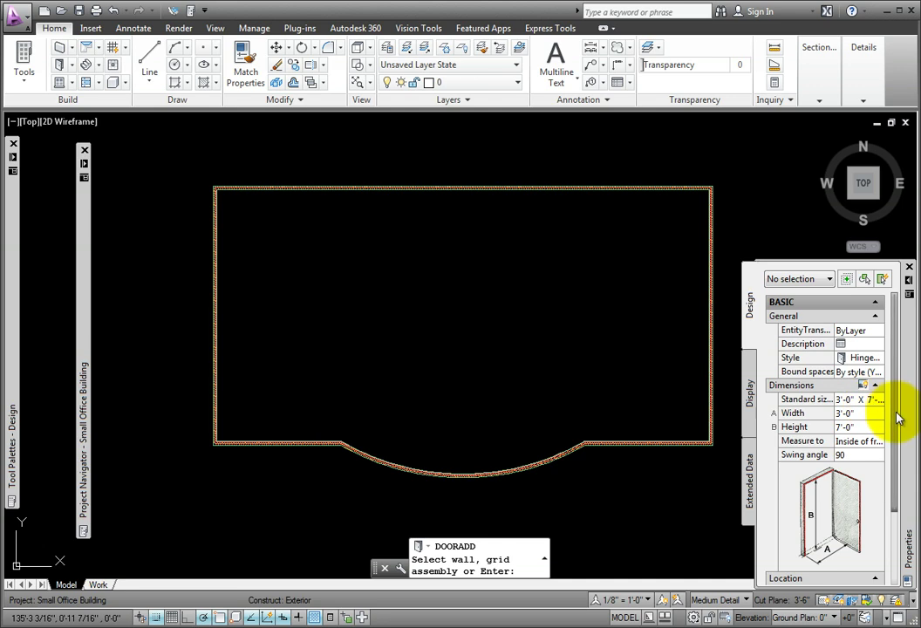
pyautogui.moveTo(898, 422); pyautogui.dragTo(893, 537)
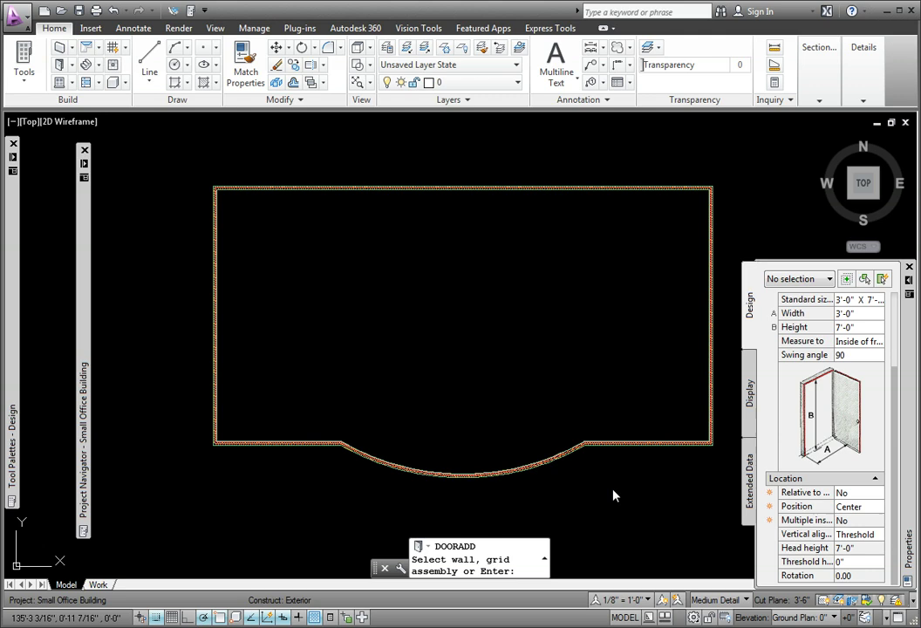
# Place hinged exterior doors centred on the left and right walls.
pyautogui.click(214, 324)
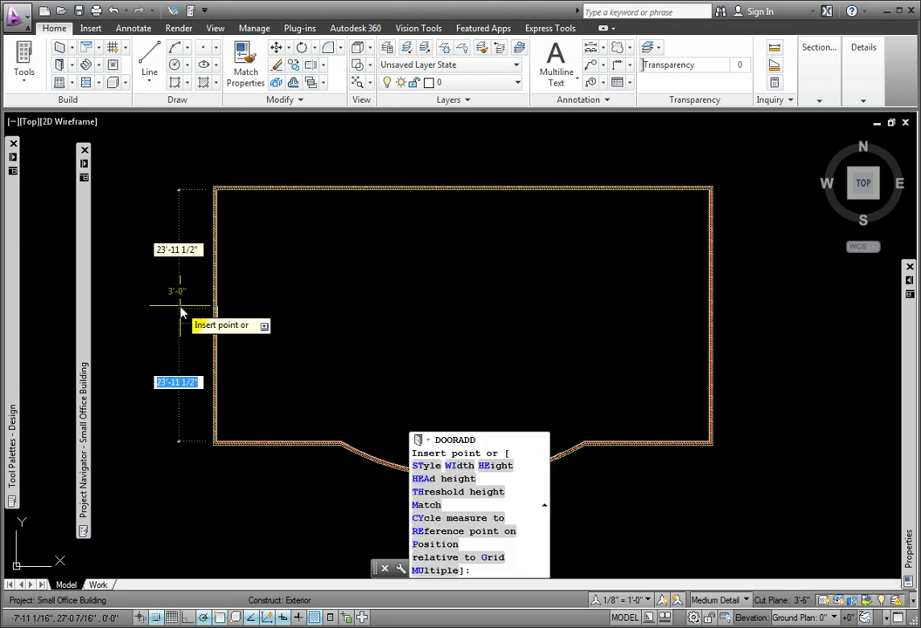
pyautogui.click(181, 311)
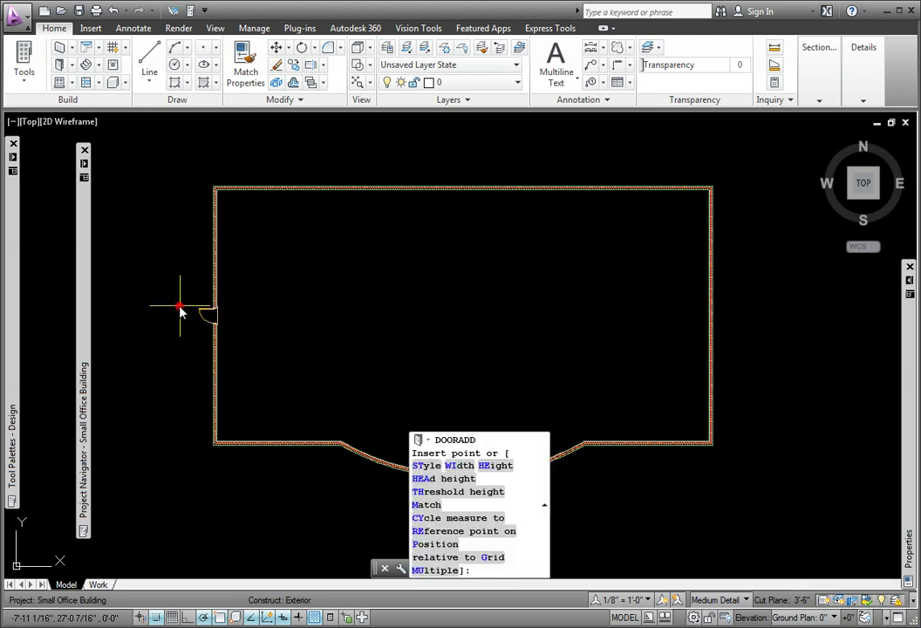
pyautogui.click(739, 307)
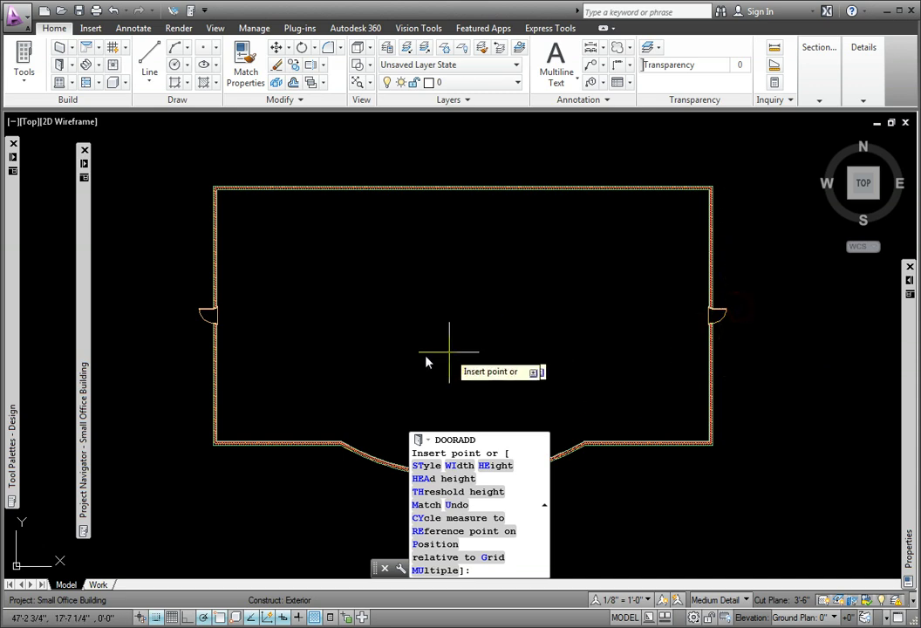
# Place a door on the front wall offset 2 from where the curved wall begins.
pyautogui.moveTo(380, 370)
pyautogui.mouseDown(button='middle')
pyautogui.moveTo(562, 257)
pyautogui.moveTo(368, 364)
pyautogui.mouseUp(button='middle')
pyautogui.scroll(2, 631, 218)
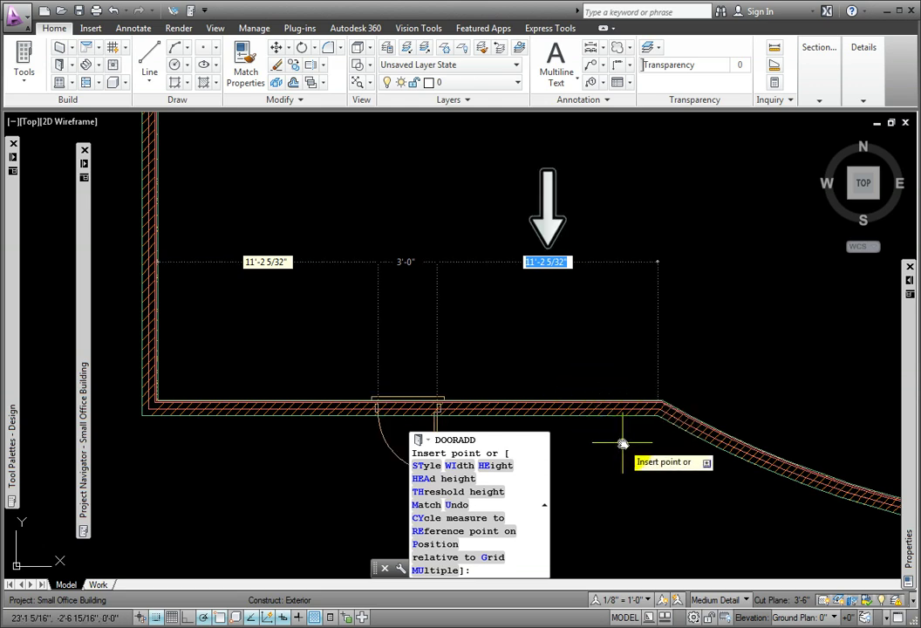
pyautogui.write('2')
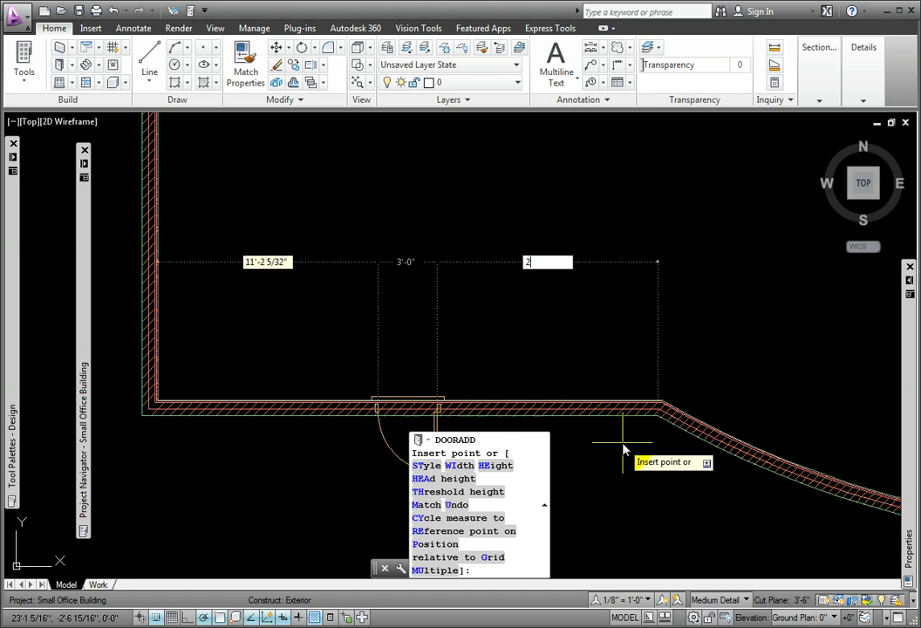
pyautogui.press('Return')
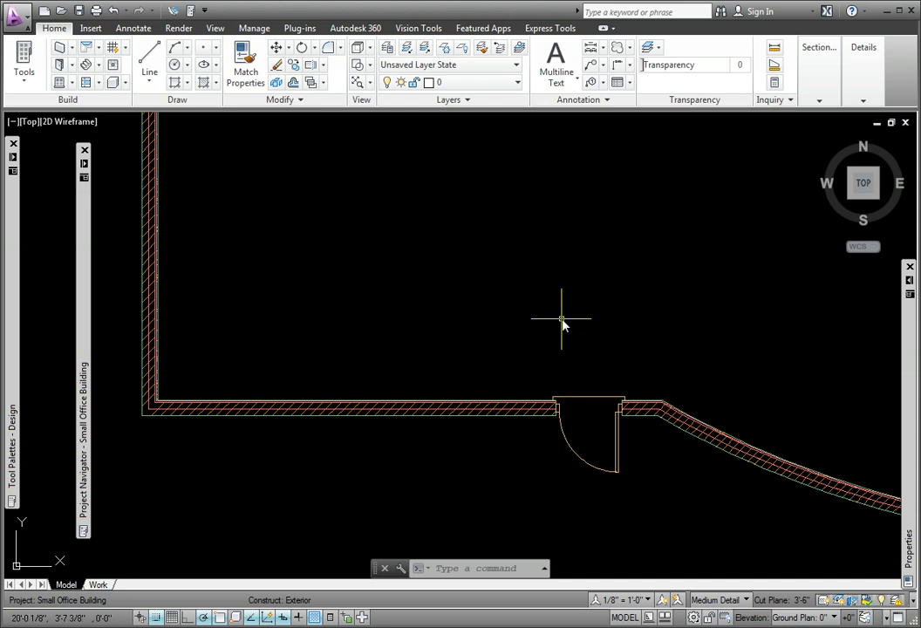
pyautogui.scroll(-2, 567, 323)
pyautogui.moveTo(573, 324); pyautogui.dragTo(474, 321, button='middle')
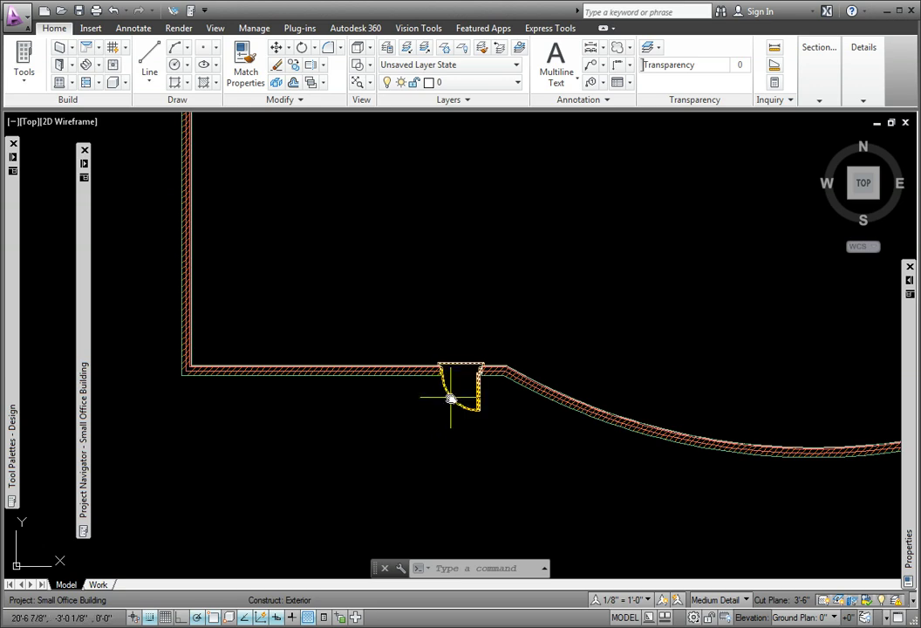
# Open the front door's style properties and edit its Threshold Plan display representation.
pyautogui.click(449, 398)
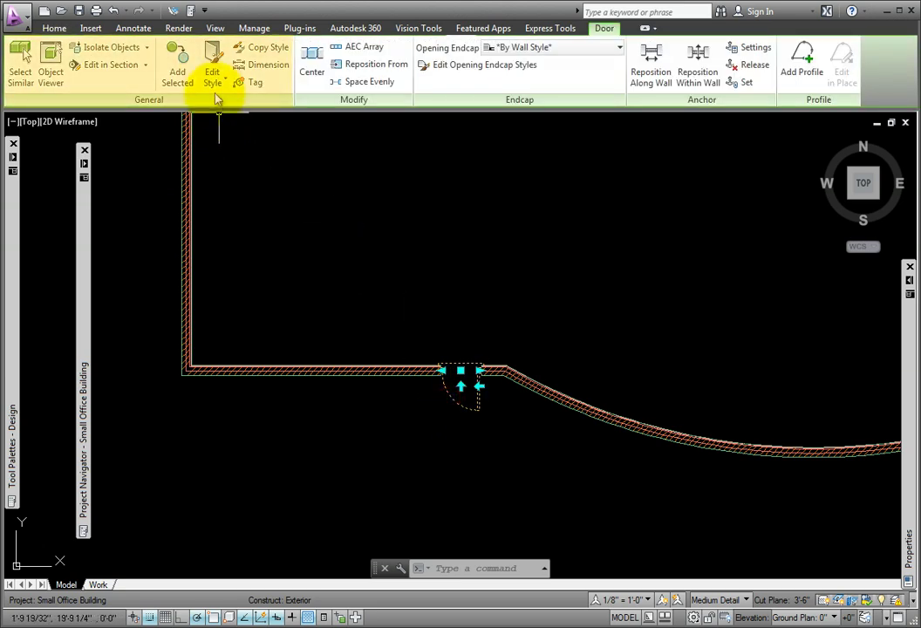
pyautogui.click(214, 57)
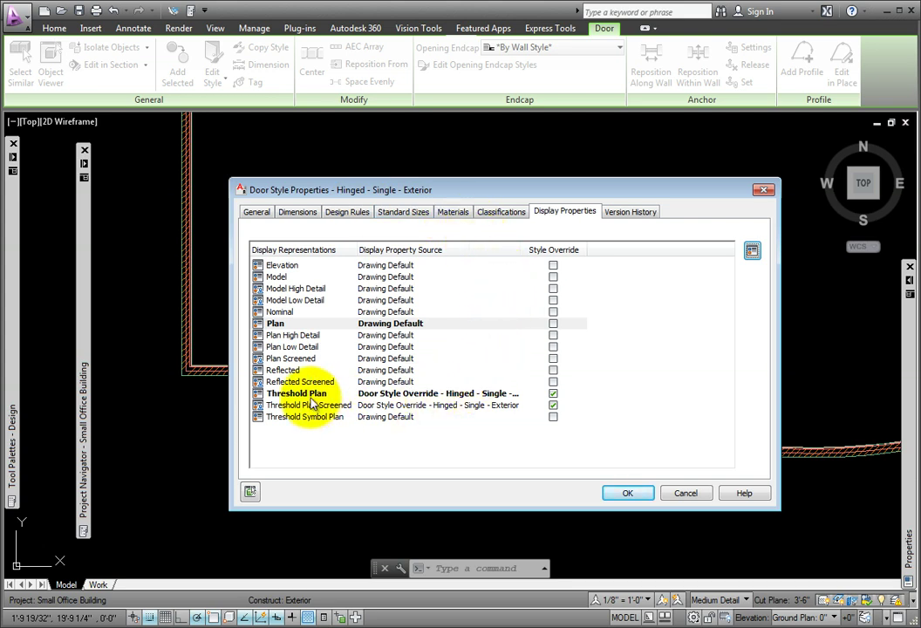
pyautogui.click(278, 393)
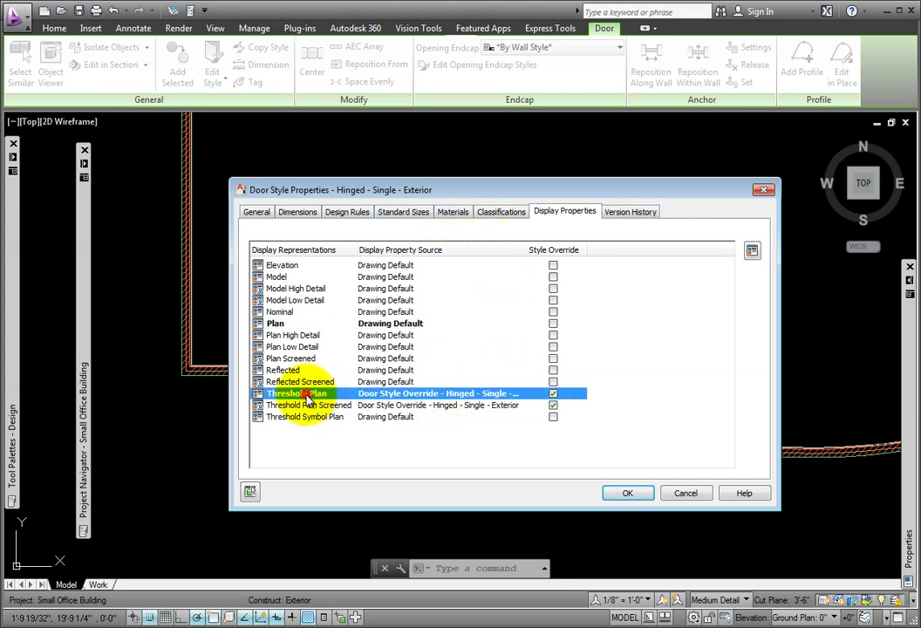
pyautogui.click(751, 253)
pyautogui.moveTo(619, 166); pyautogui.dragTo(548, 152)
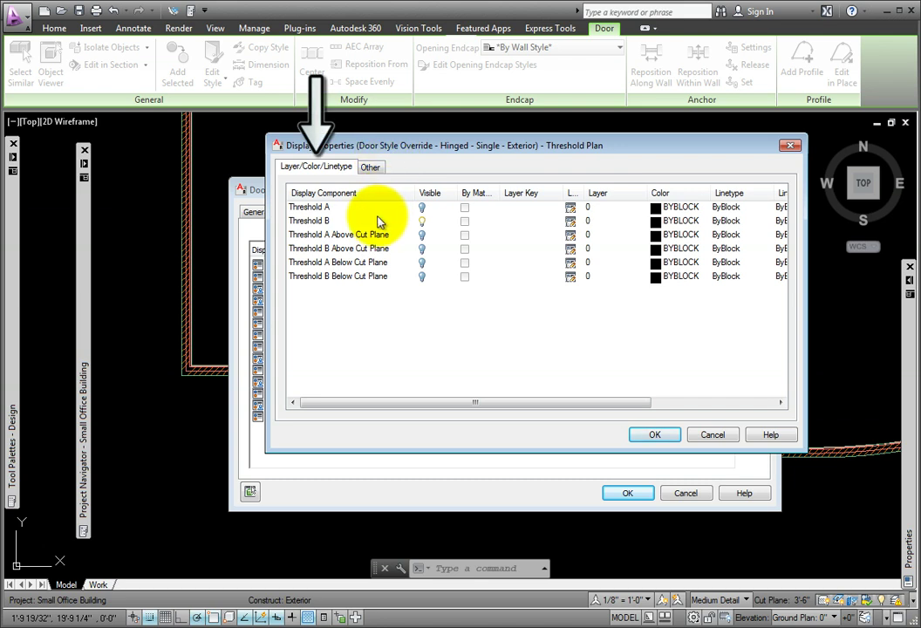
# Show the thresholds with 2" extension and 2" B - Depth, and confirm both dialogs.
pyautogui.click(423, 209)
pyautogui.click(423, 223)
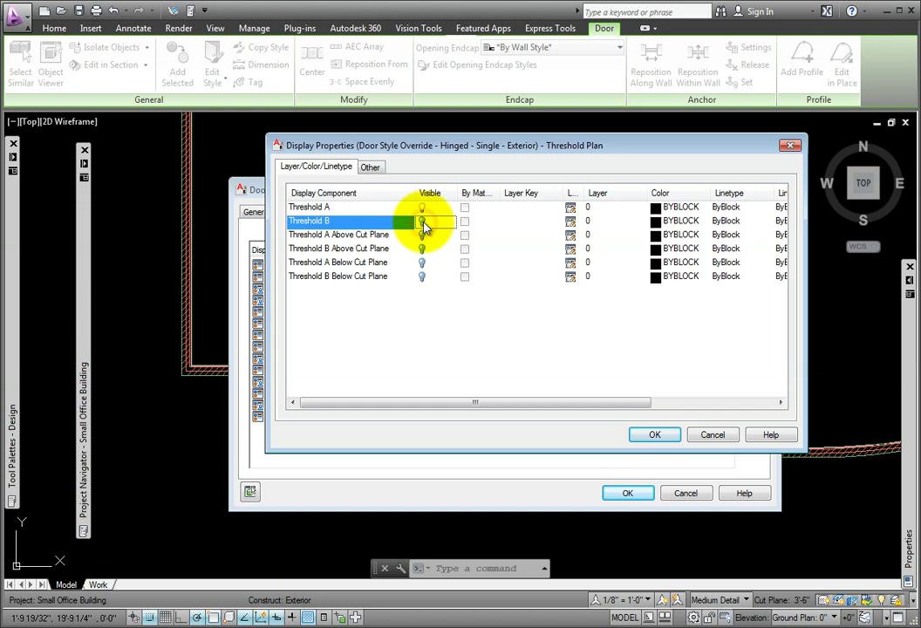
pyautogui.click(370, 167)
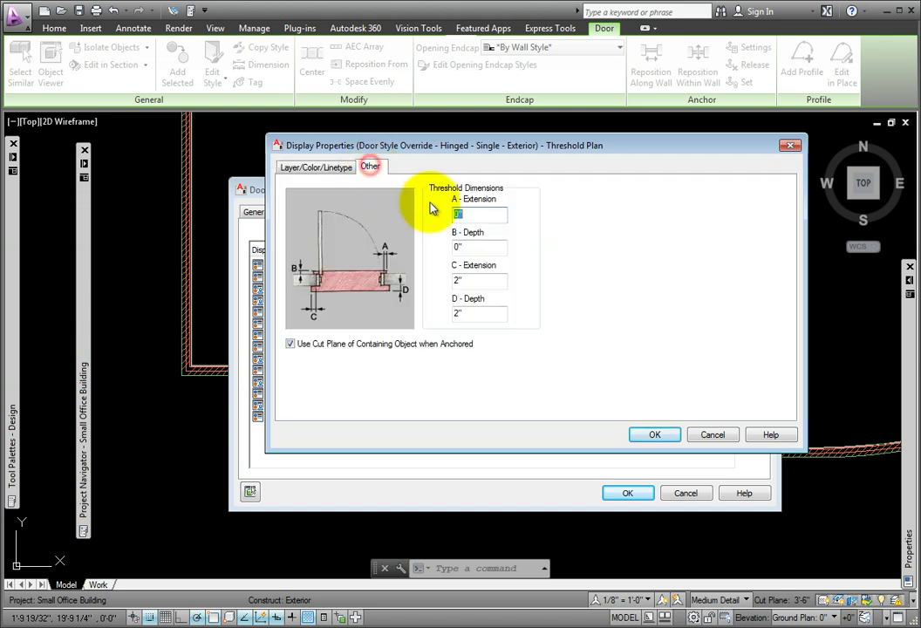
pyautogui.write('2')
pyautogui.doubleClick(467, 247)
pyautogui.write('2')
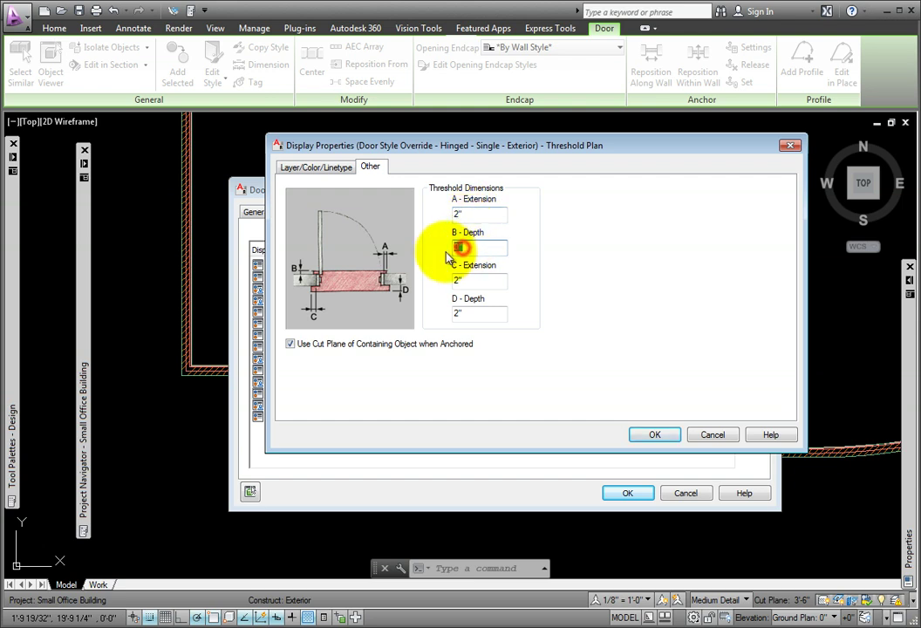
pyautogui.click(655, 435)
pyautogui.click(631, 494)
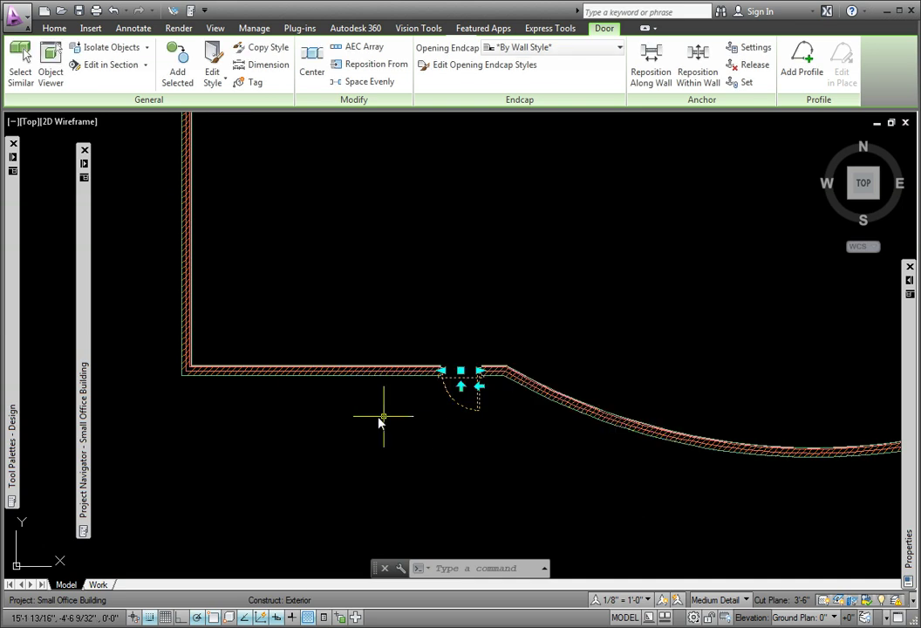
pyautogui.press('Escape')
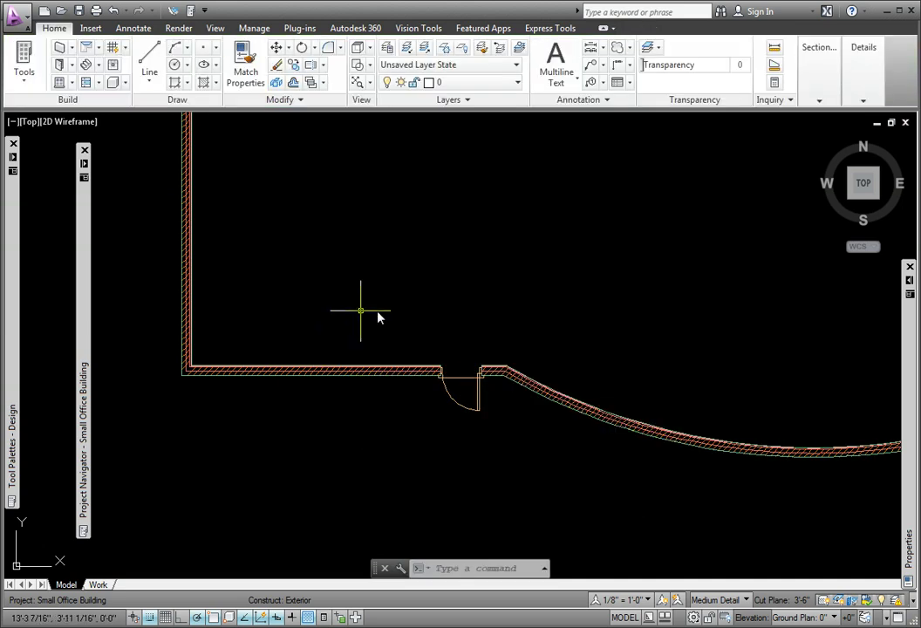
# Start a Door/Window Assembly and set its style to Picture Top + Awning.
pyautogui.scroll(-5, 564, 329)
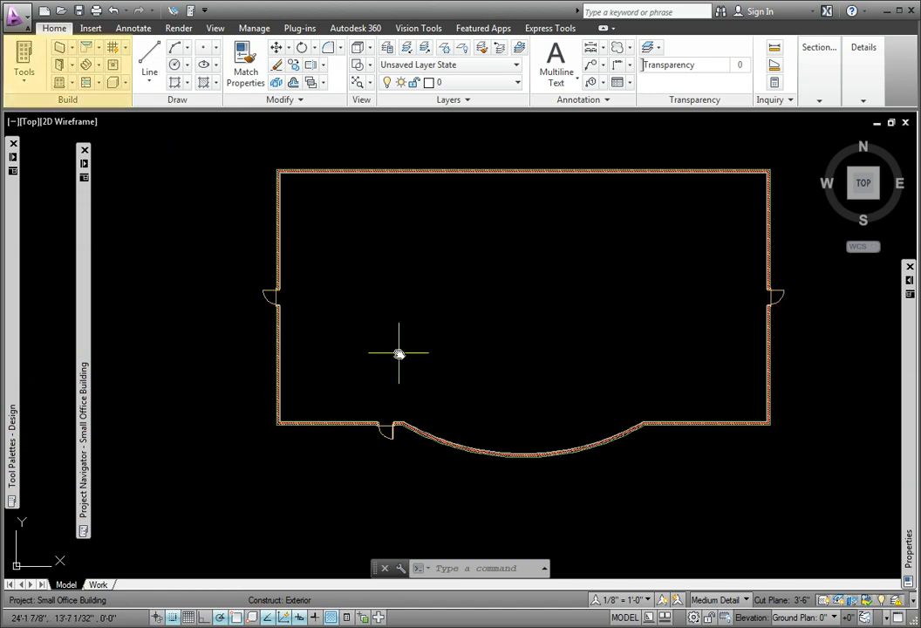
pyautogui.click(72, 66)
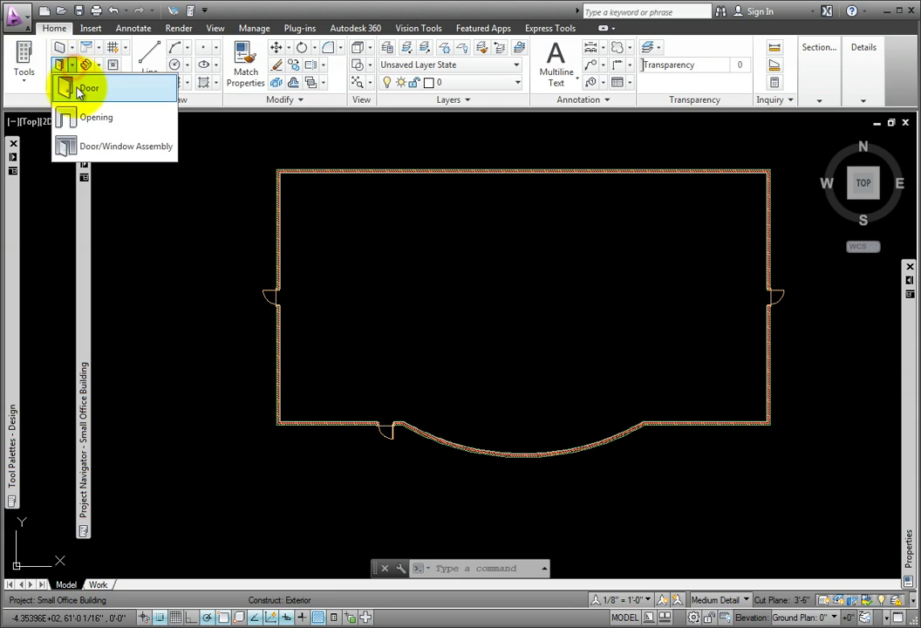
pyautogui.click(91, 146)
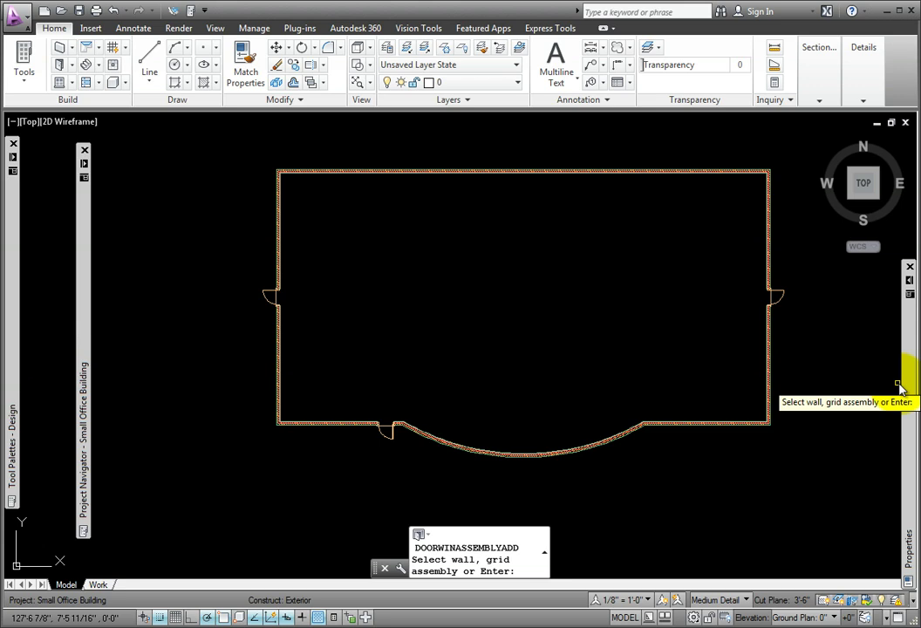
pyautogui.moveTo(903, 366)
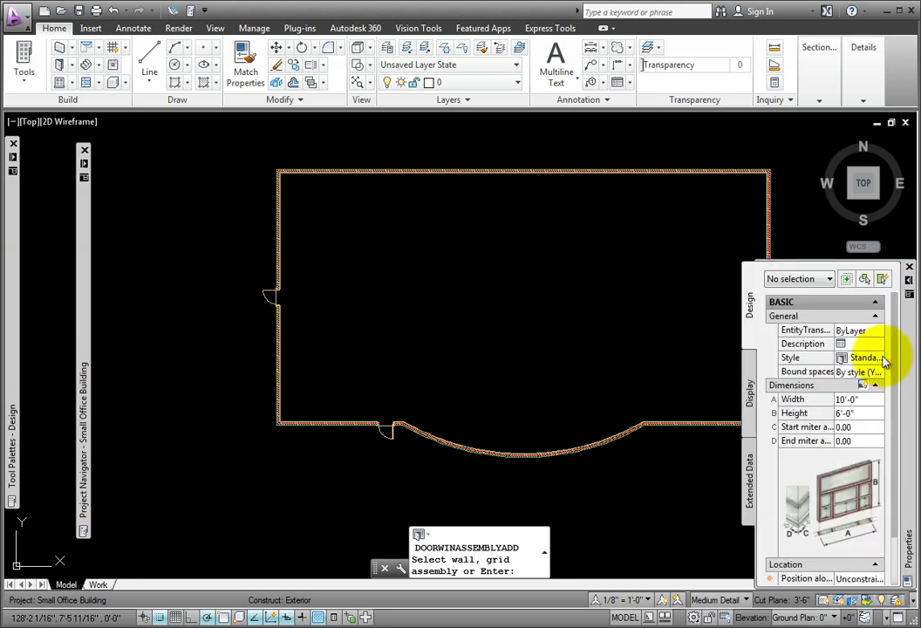
pyautogui.click(881, 357)
pyautogui.click(878, 358)
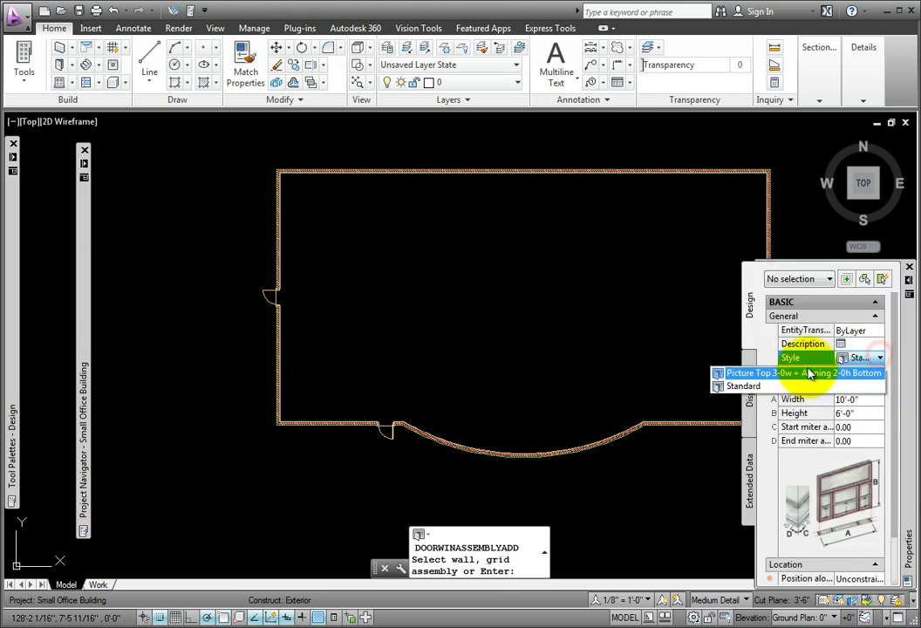
pyautogui.click(779, 375)
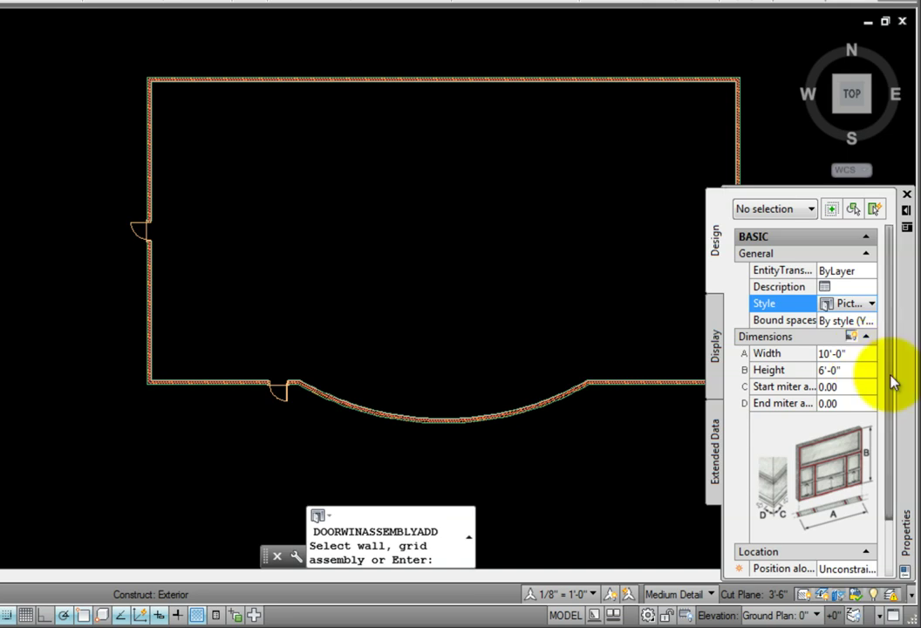
# Set the assembly's Position along wall option to Center.
pyautogui.scroll(-3, 896, 392)
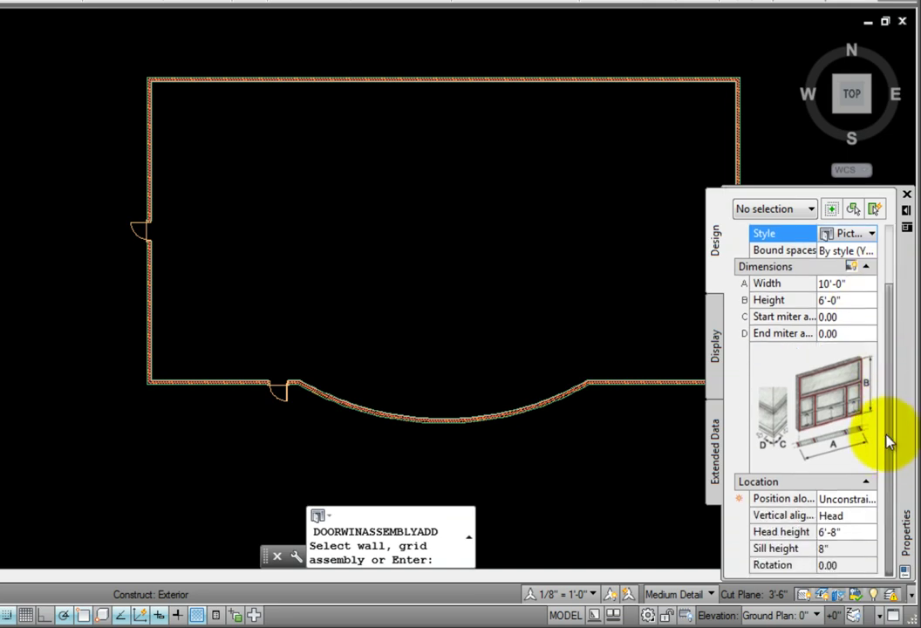
pyautogui.click(875, 500)
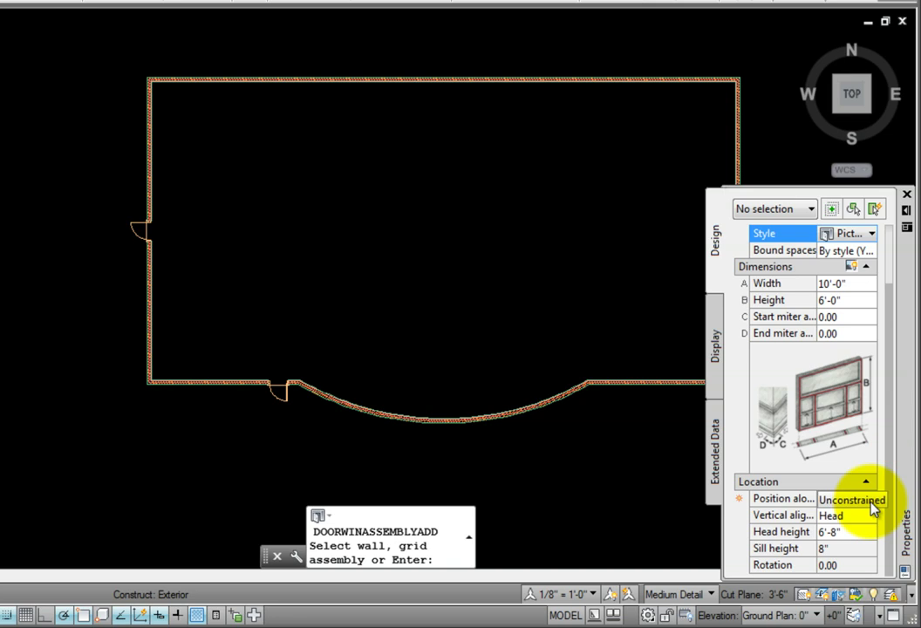
pyautogui.click(870, 500)
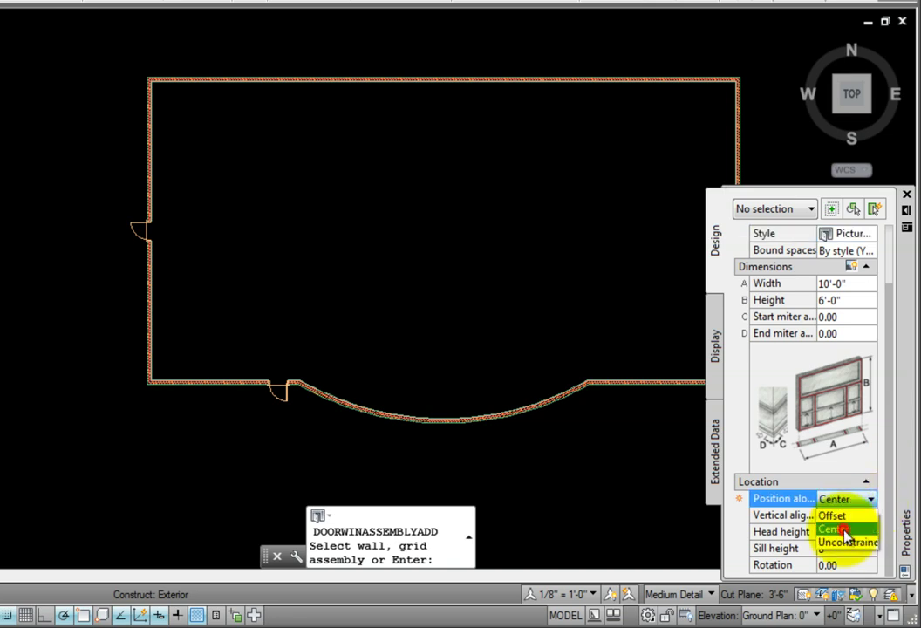
pyautogui.click(851, 527)
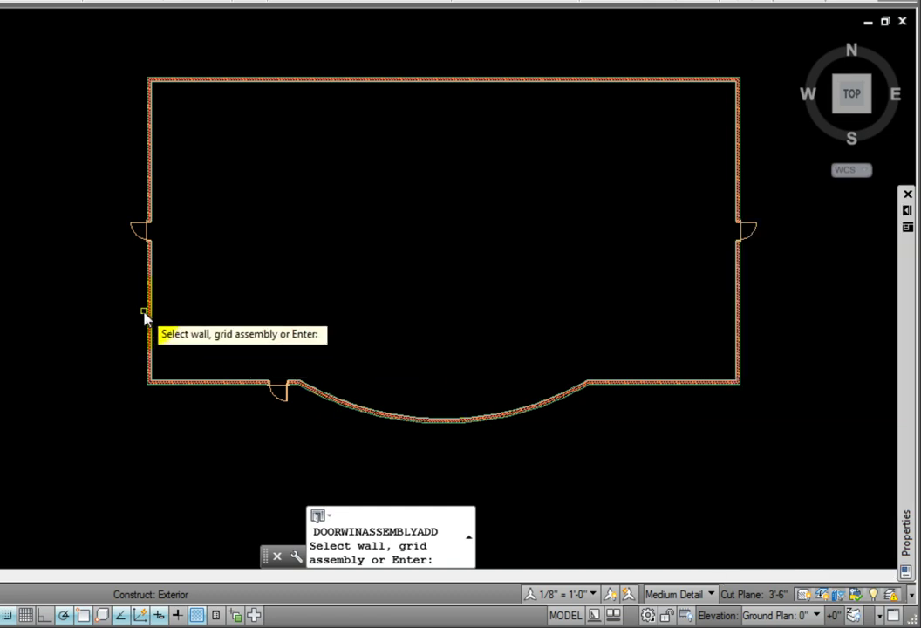
# Place centred picture-top-with-awning assemblies on the bottom, right and left walls.
pyautogui.click(203, 388)
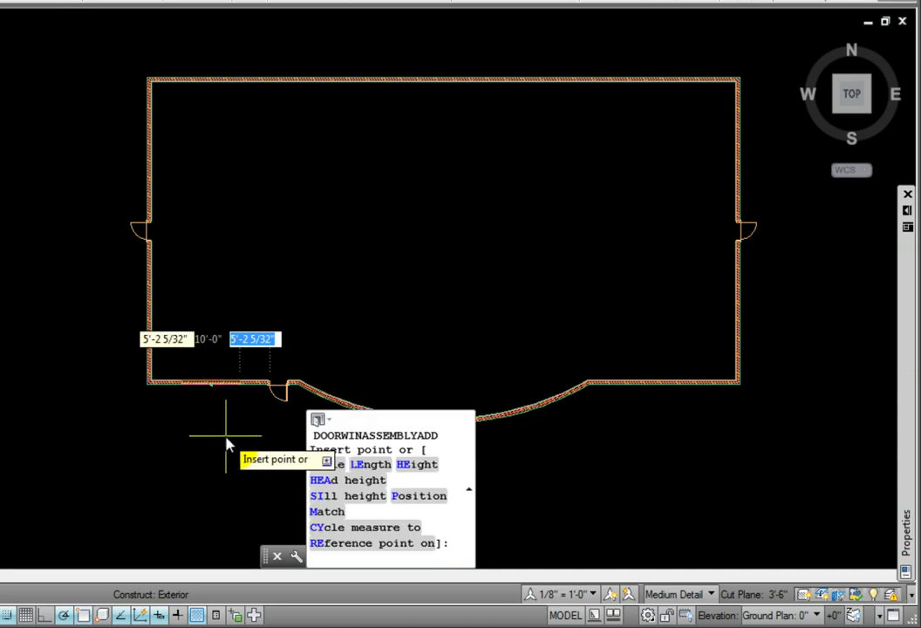
pyautogui.click(649, 451)
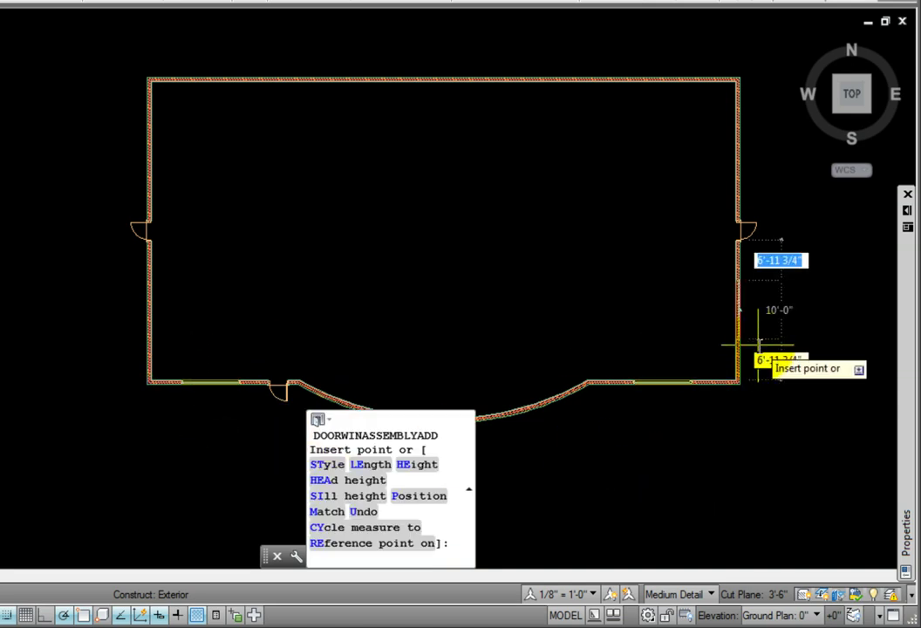
pyautogui.click(774, 157)
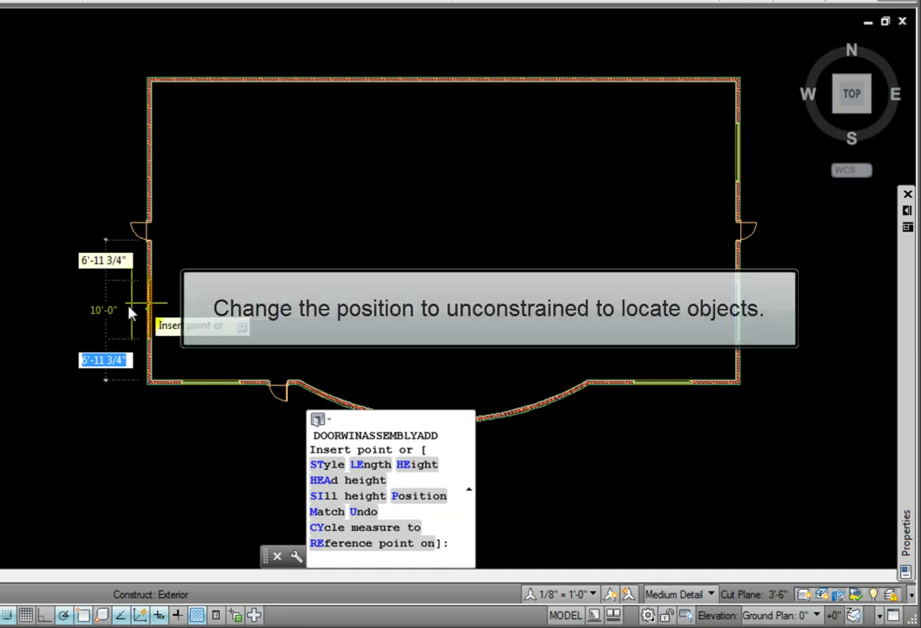
pyautogui.click(103, 325)
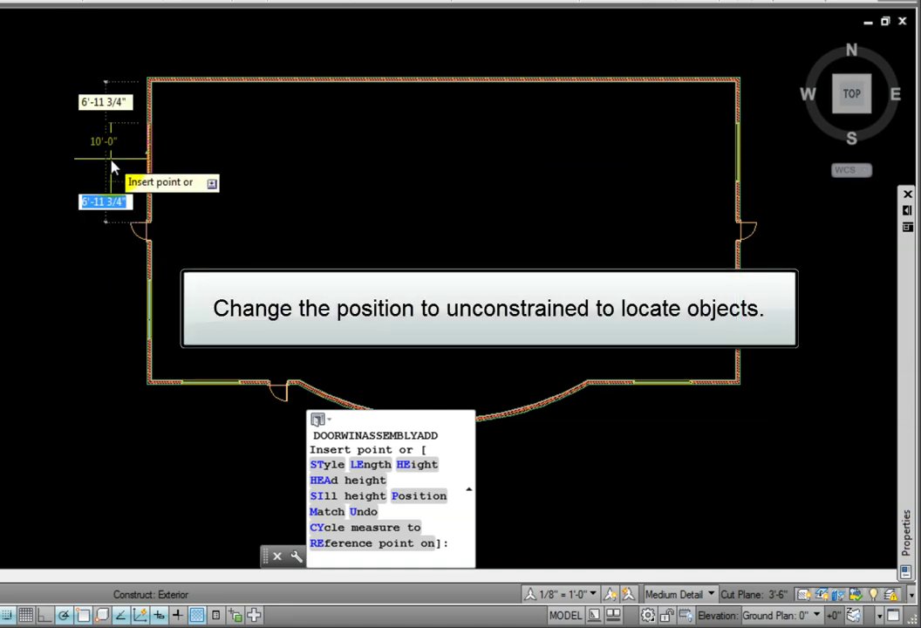
pyautogui.click(109, 158)
# Switch Position along wall to Unconstrained, place assemblies freely on the top wall, and end the command.
pyautogui.moveTo(904, 426)
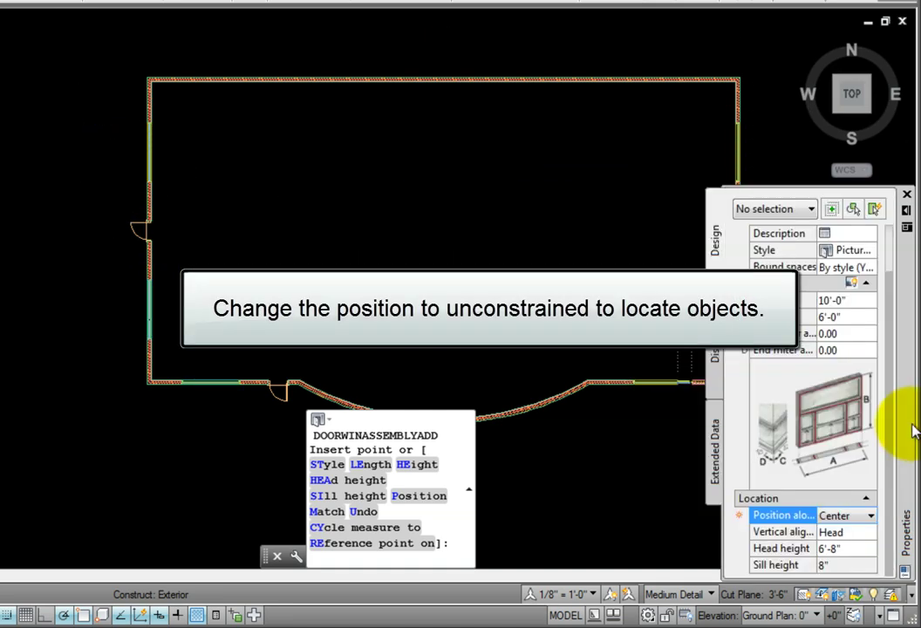
pyautogui.click(870, 516)
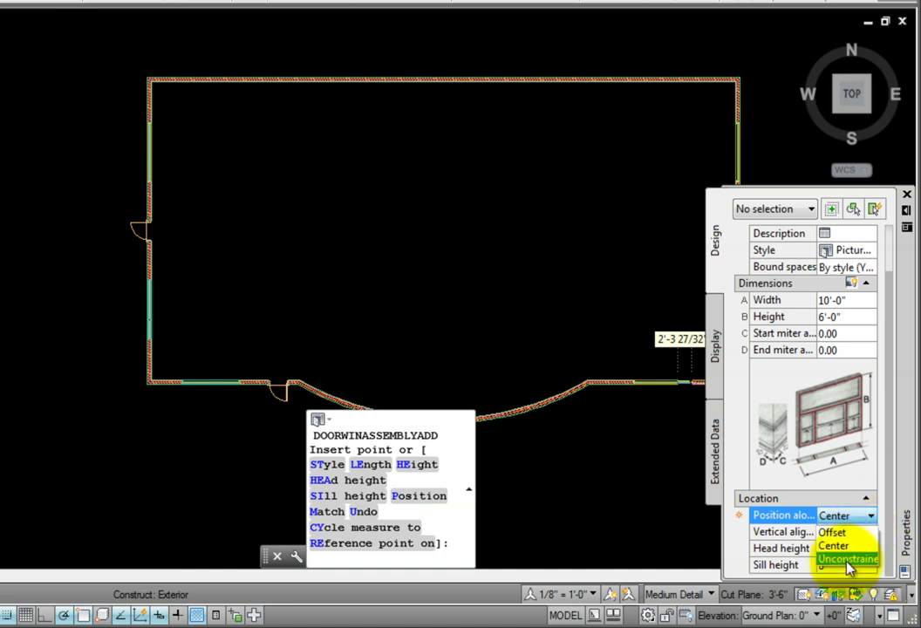
pyautogui.click(844, 559)
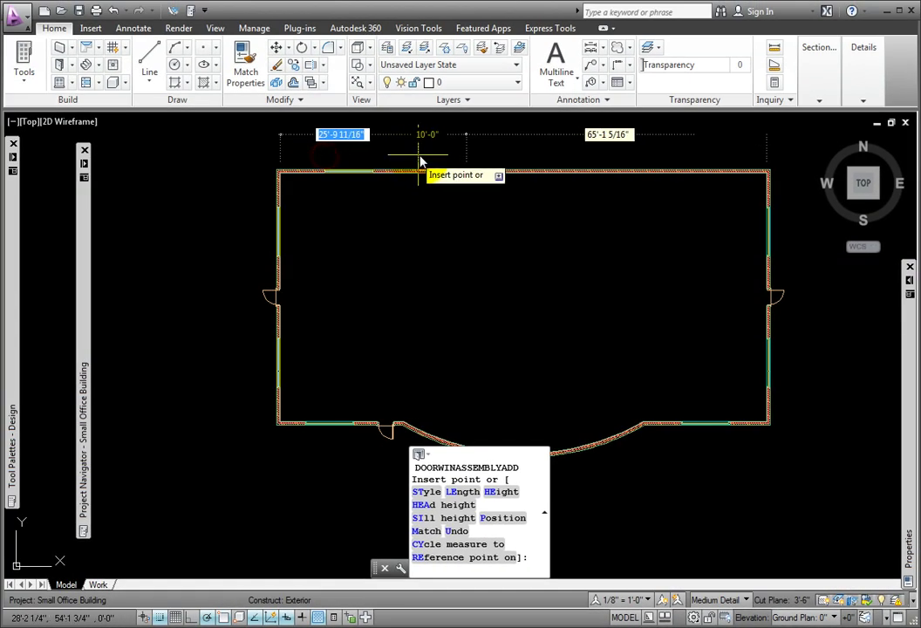
pyautogui.press('Return')
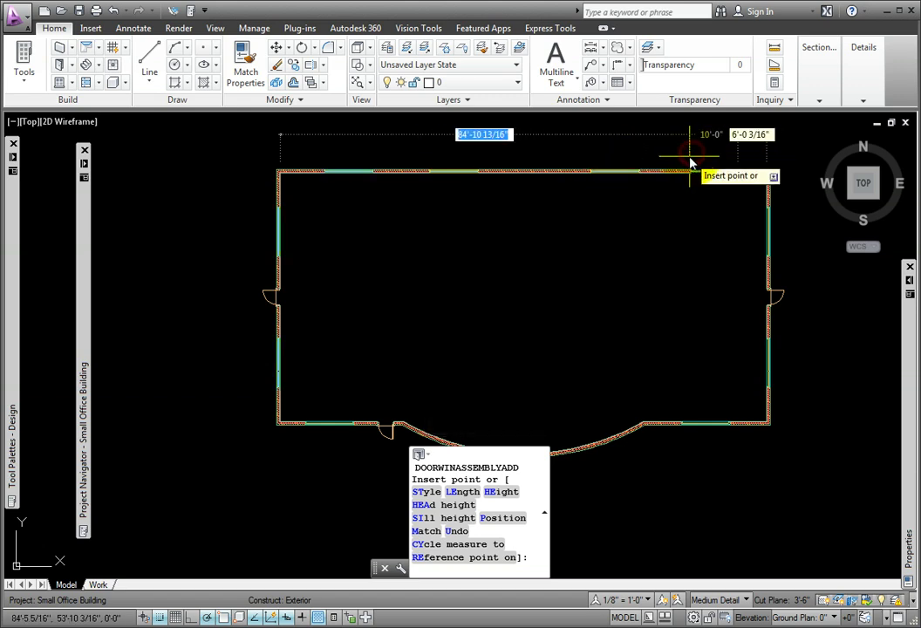
pyautogui.press('Escape')
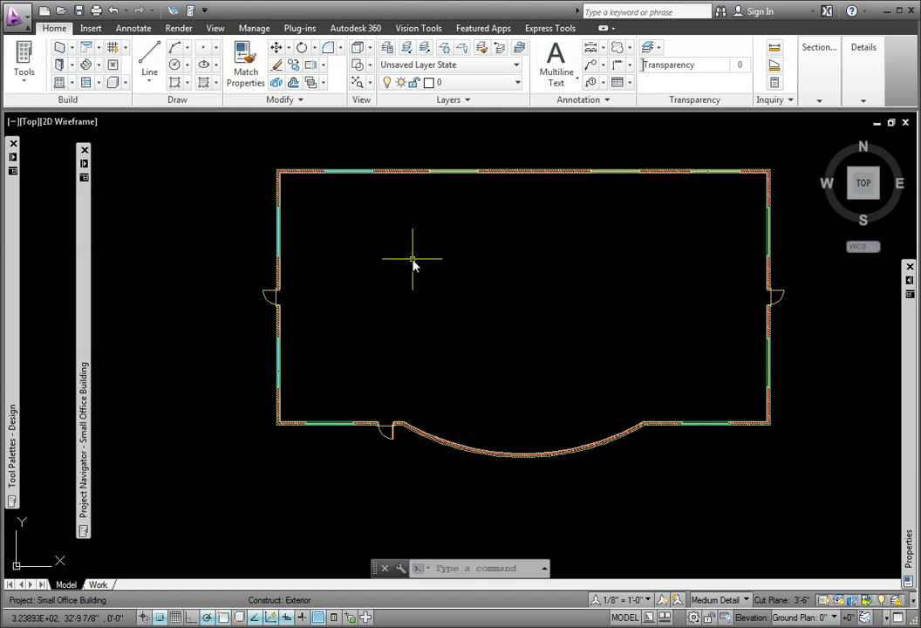
# Open the top brick wall in an Edit In View elevation showing its four window assemblies.
pyautogui.moveTo(413, 259)
pyautogui.mouseDown(button='middle')
pyautogui.moveTo(370, 305)
pyautogui.moveTo(369, 277)
pyautogui.mouseUp(button='middle')
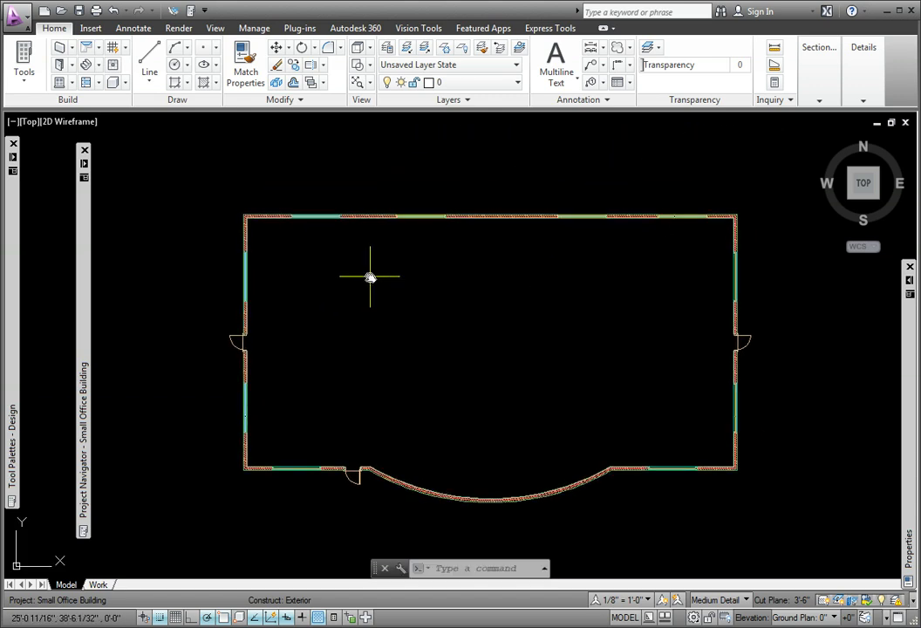
pyautogui.click(361, 215)
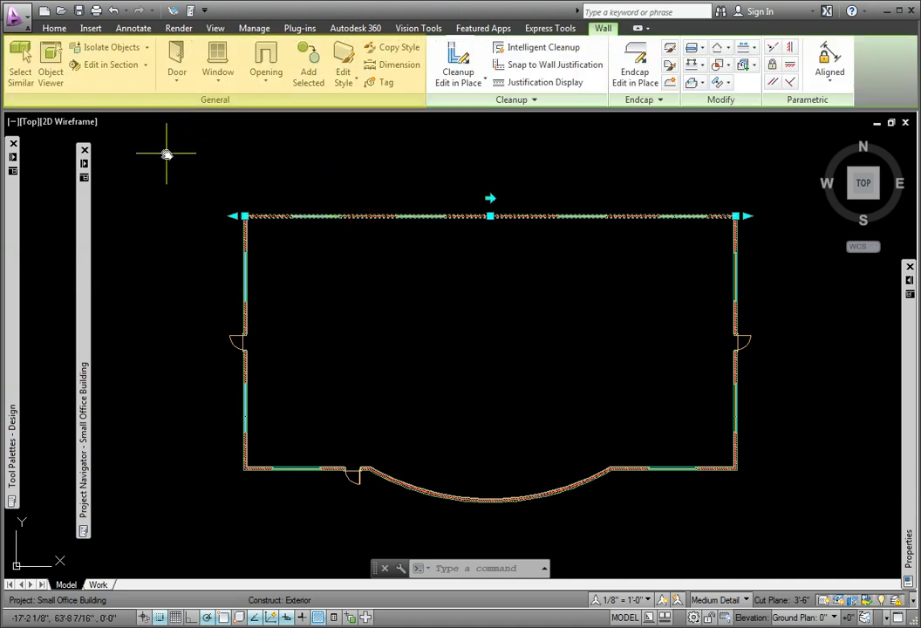
pyautogui.click(147, 67)
pyautogui.click(131, 117)
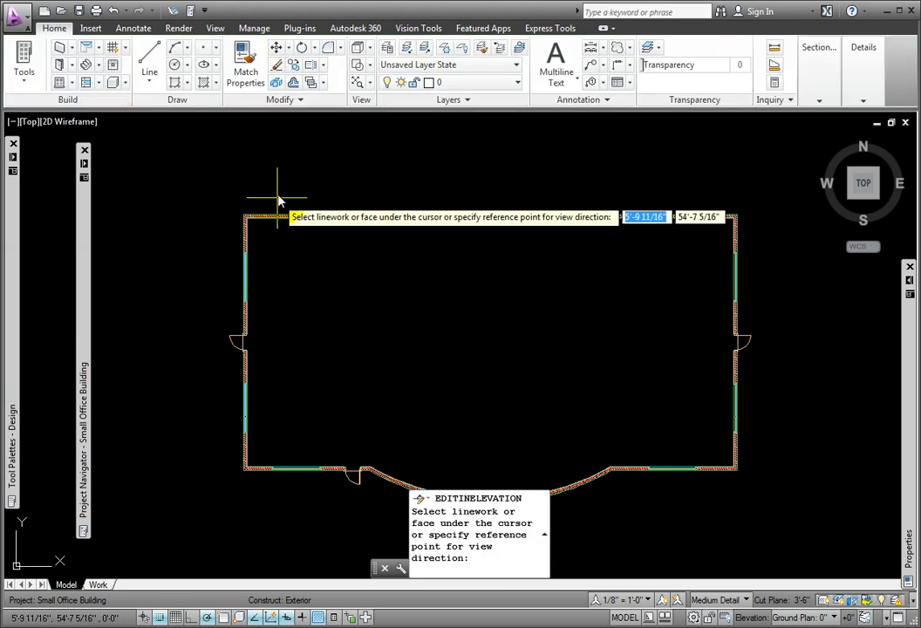
pyautogui.scroll(4, 277, 203)
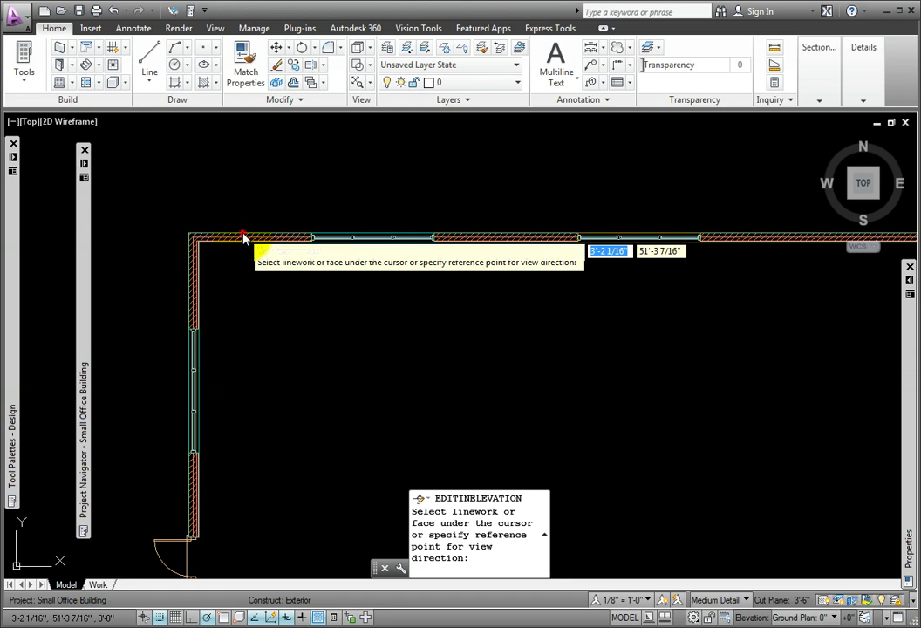
pyautogui.click(243, 236)
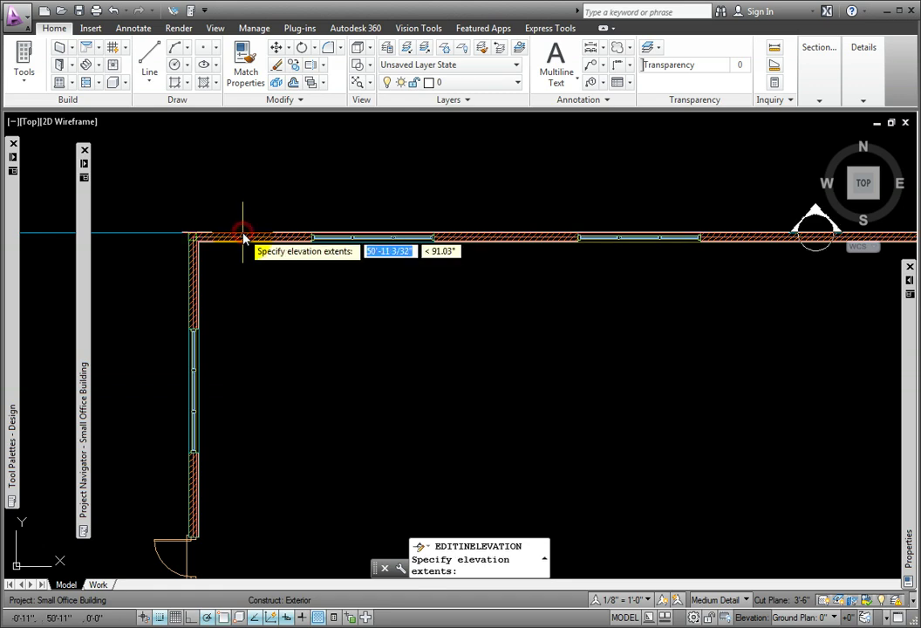
pyautogui.click(251, 280)
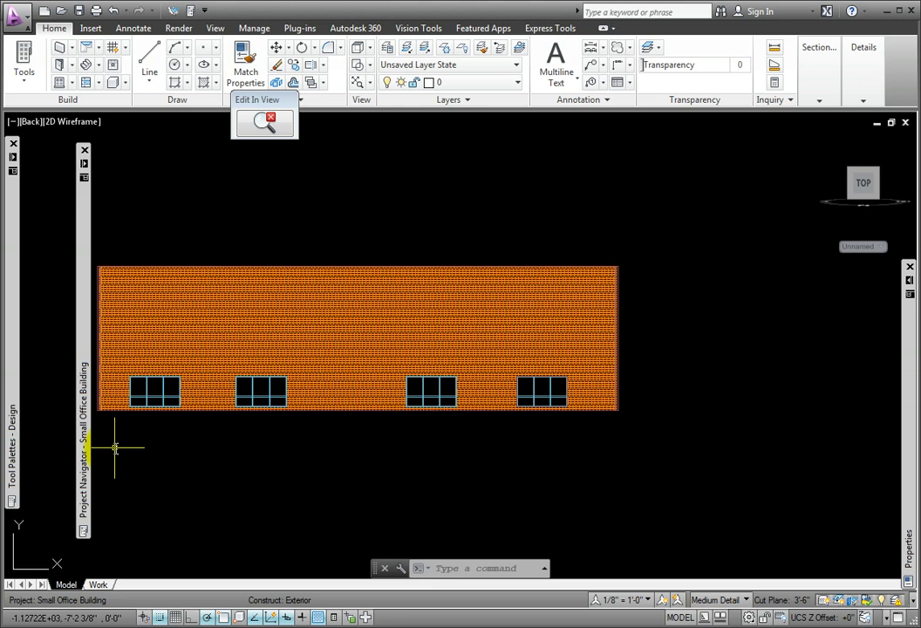
# Window-select the four window assemblies and start Space Evenly with a two-point axis.
pyautogui.click(114, 447)
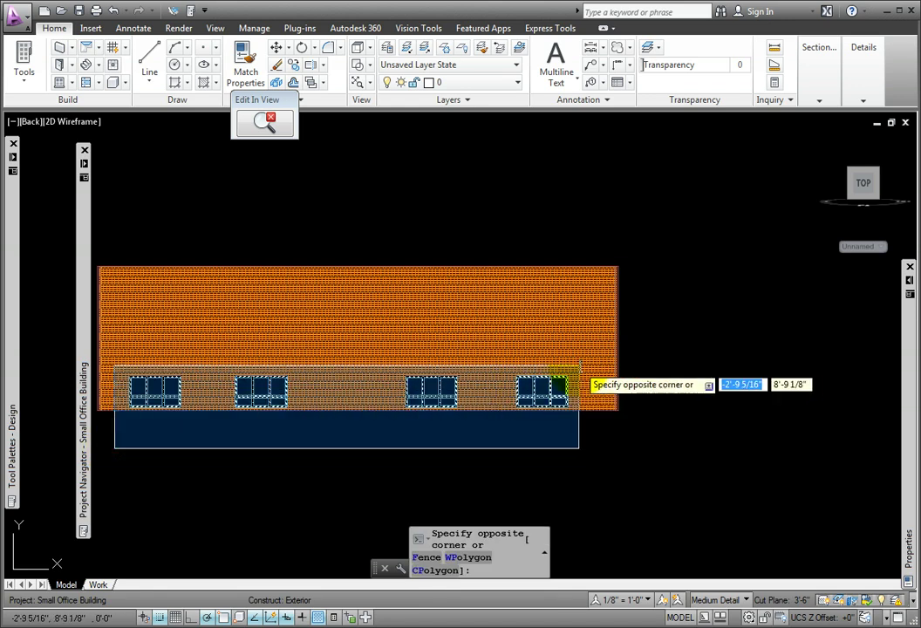
pyautogui.click(578, 368)
pyautogui.rightClick(336, 429)
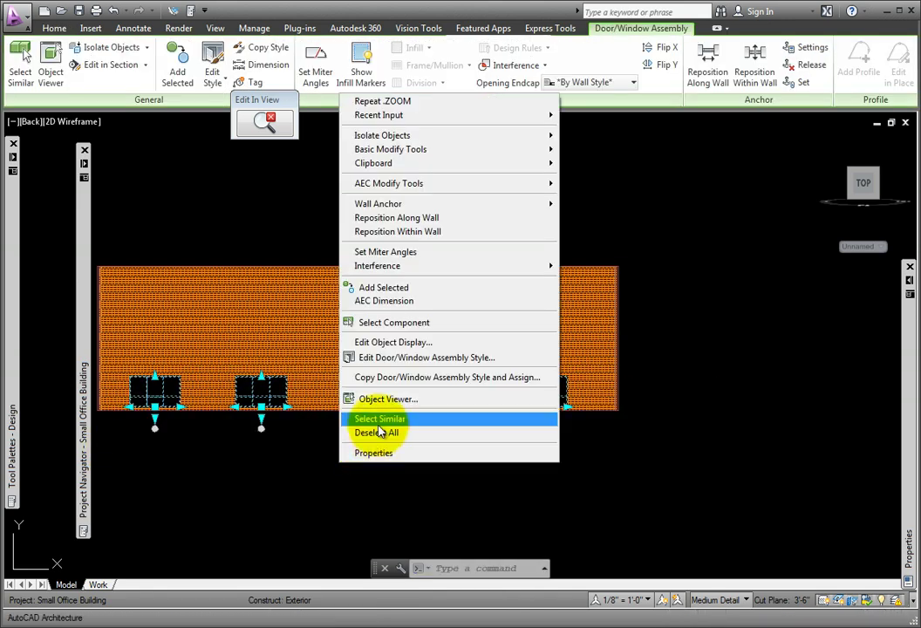
pyautogui.moveTo(523, 185)
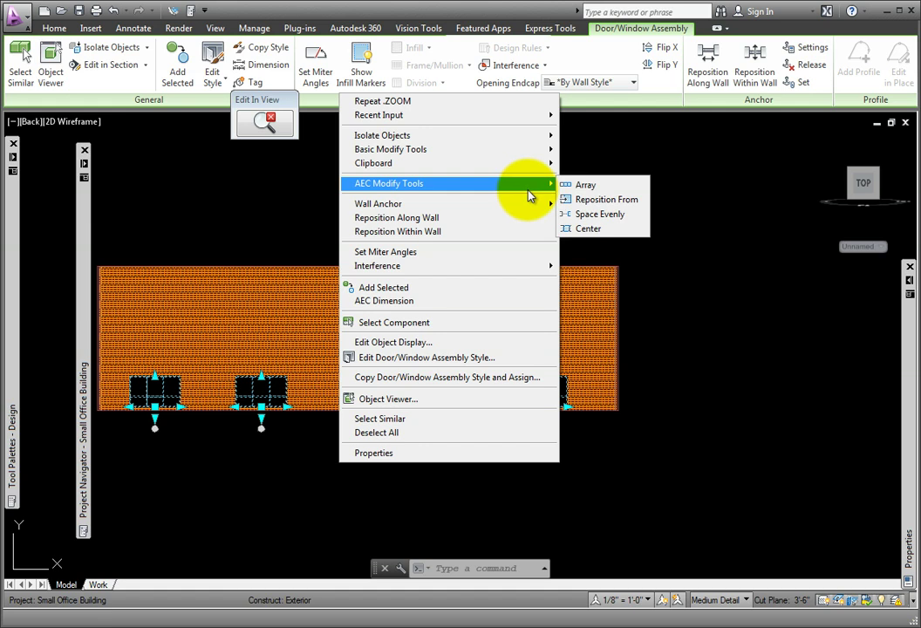
pyautogui.click(587, 214)
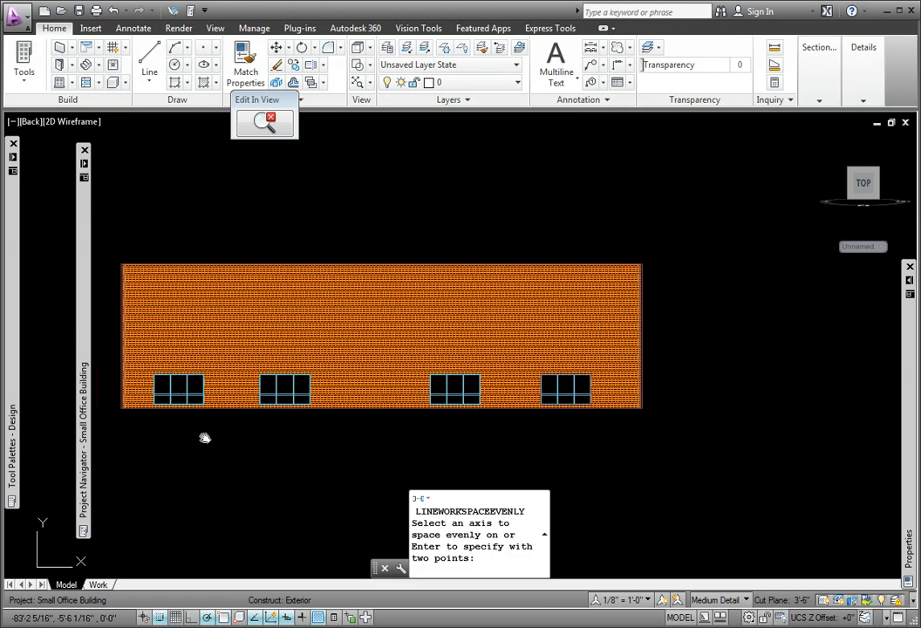
pyautogui.moveTo(204, 438); pyautogui.dragTo(236, 433, button='middle')
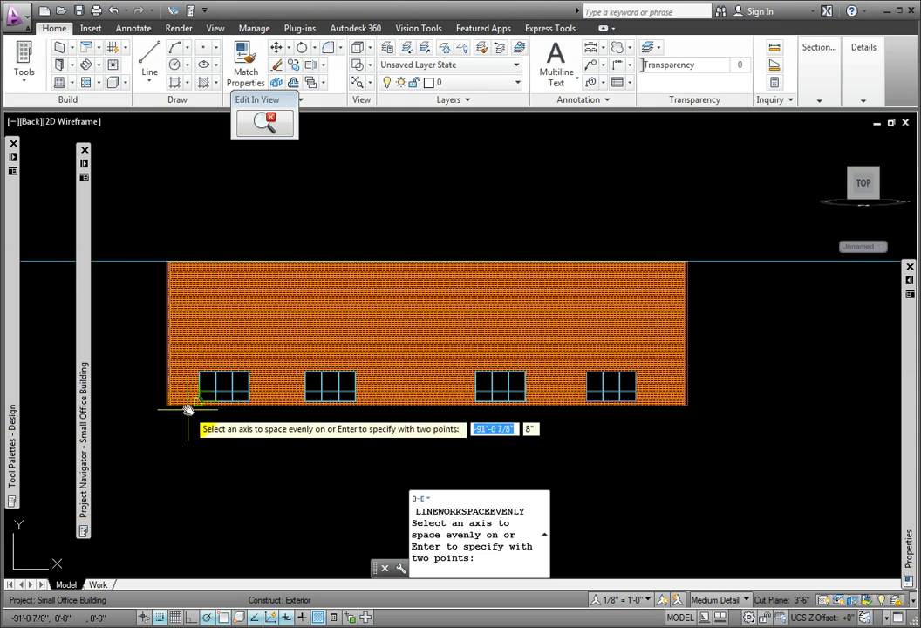
pyautogui.scroll(4, 175, 410)
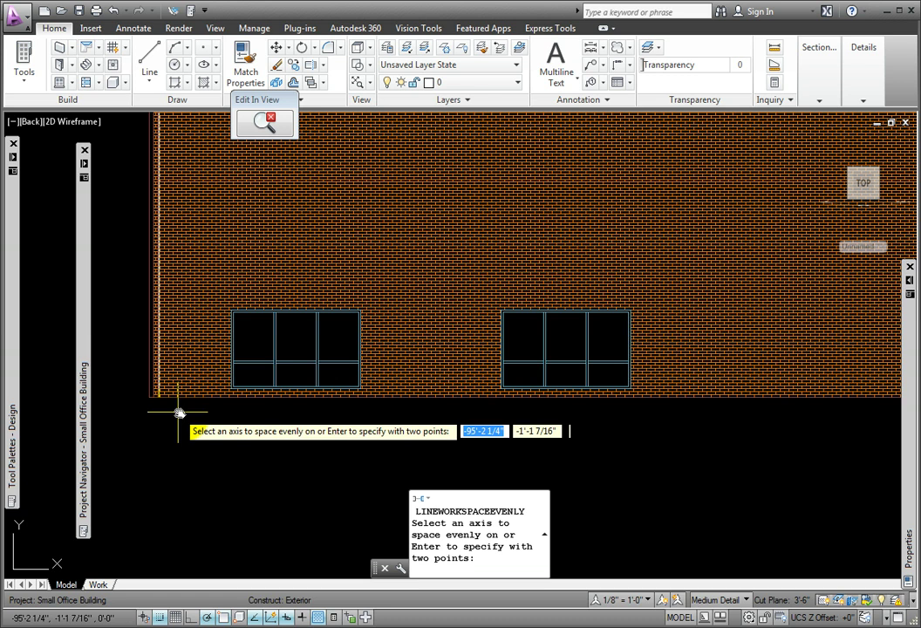
pyautogui.scroll(2, 178, 412)
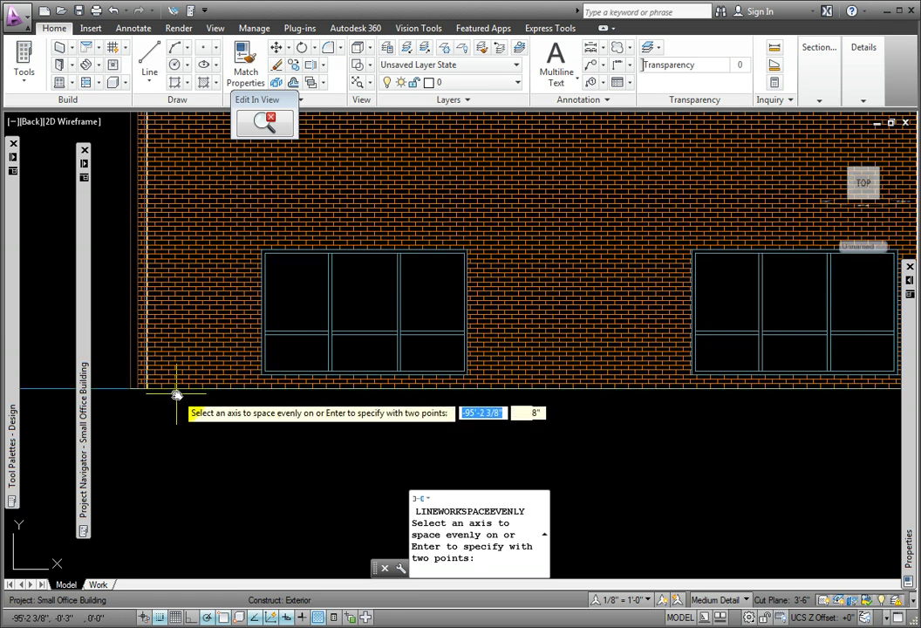
pyautogui.press('Return')
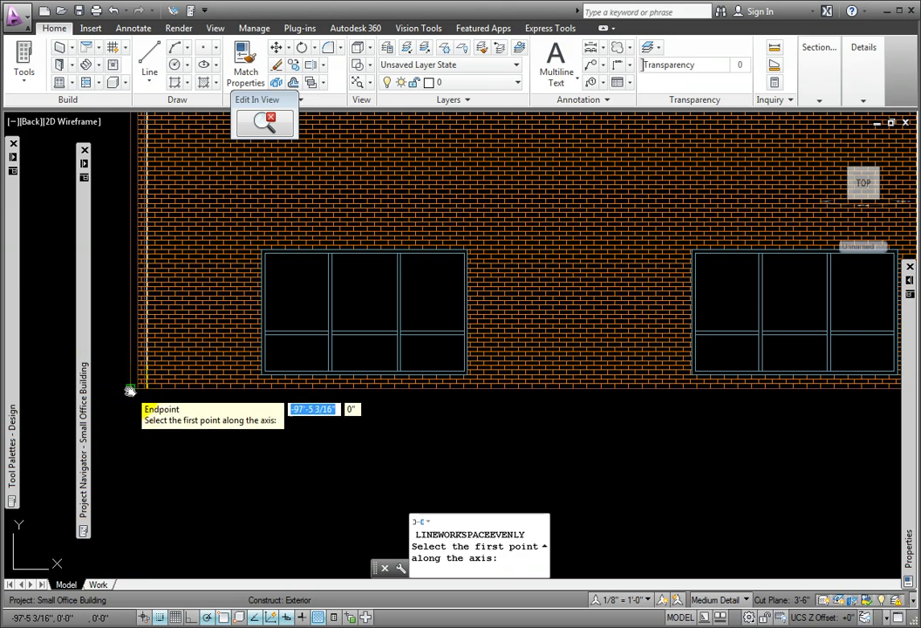
# Pick the wall's lower-left and lower-right corners so the windows space evenly between them.
pyautogui.click(129, 388)
pyautogui.scroll(-5, 497, 442)
pyautogui.scroll(2, 272, 419)
pyautogui.moveTo(272, 419); pyautogui.dragTo(200, 422, button='middle')
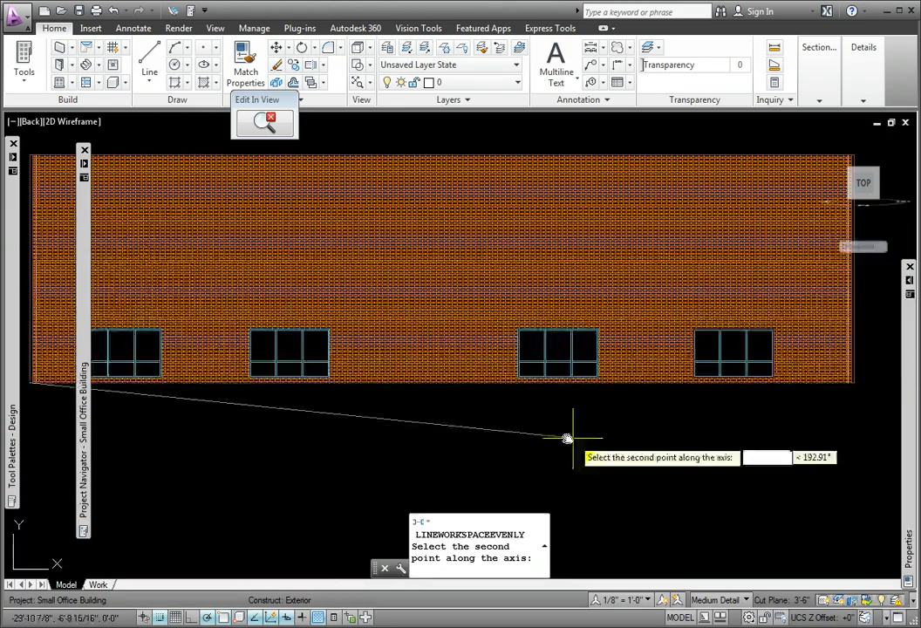
pyautogui.moveTo(565, 435); pyautogui.dragTo(436, 434, button='middle')
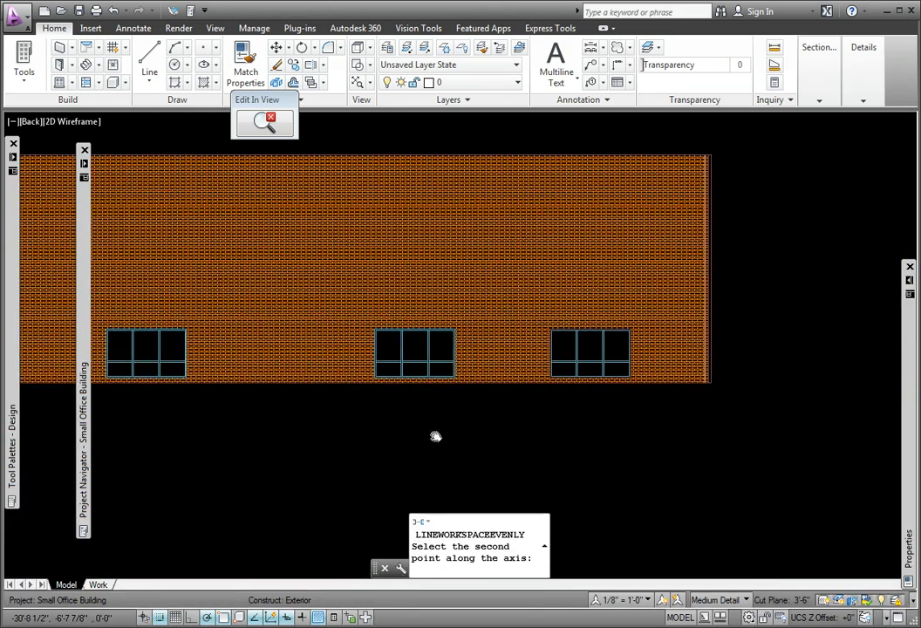
pyautogui.click(713, 386)
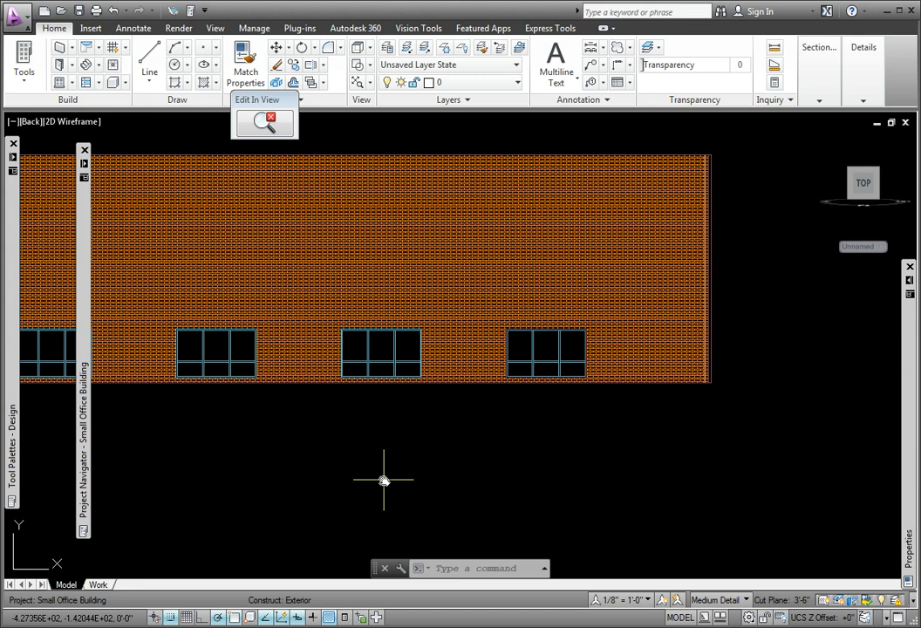
# Exit Edit In View to return to the floor plan.
pyautogui.scroll(-2, 384, 479)
pyautogui.moveTo(382, 460); pyautogui.dragTo(467, 429, button='middle')
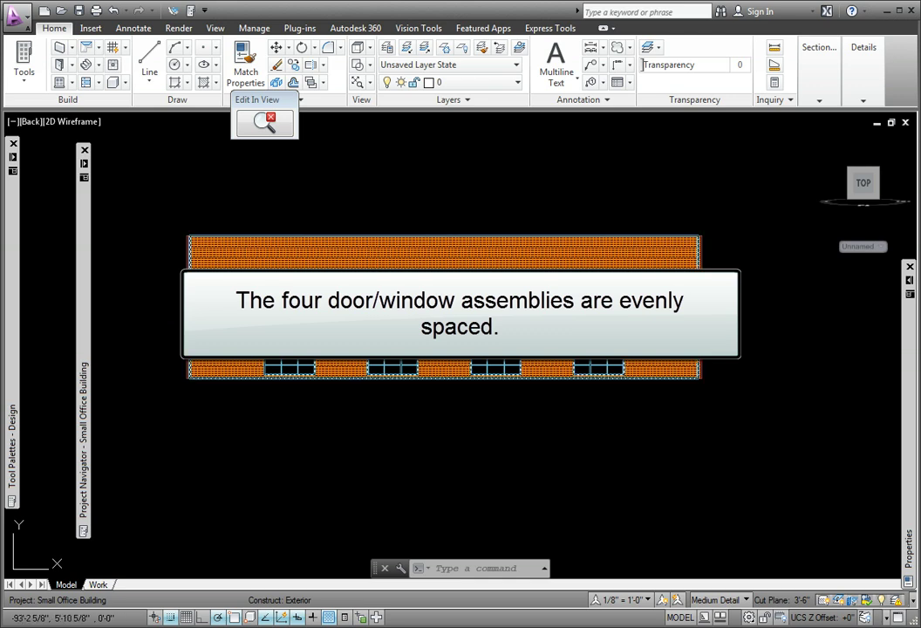
pyautogui.click(278, 119)
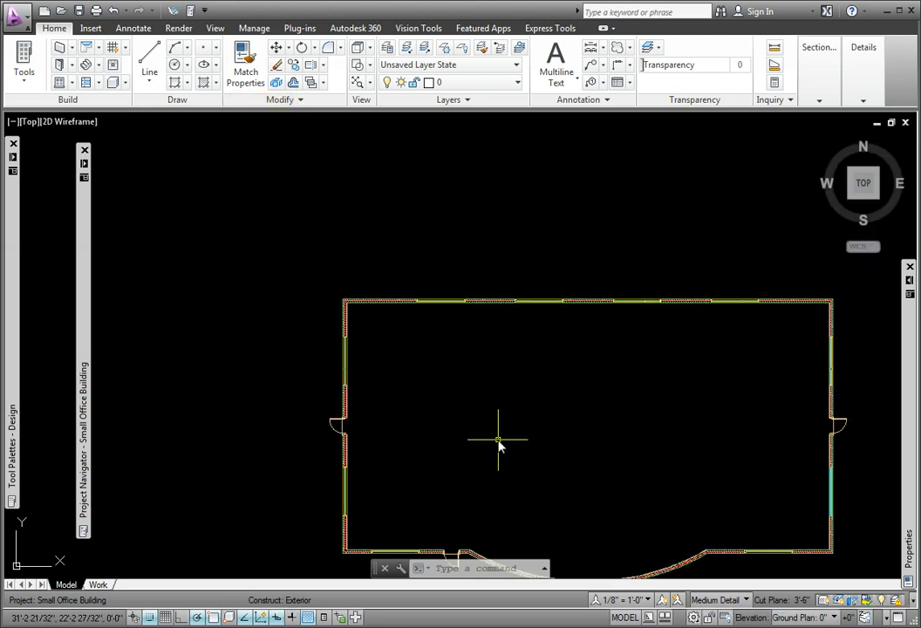
# Pan and zoom until the curved front wall, its window assemblies and hinged door fill the view.
pyautogui.moveTo(500, 438); pyautogui.dragTo(397, 294, button='middle')
pyautogui.scroll(2, 488, 459)
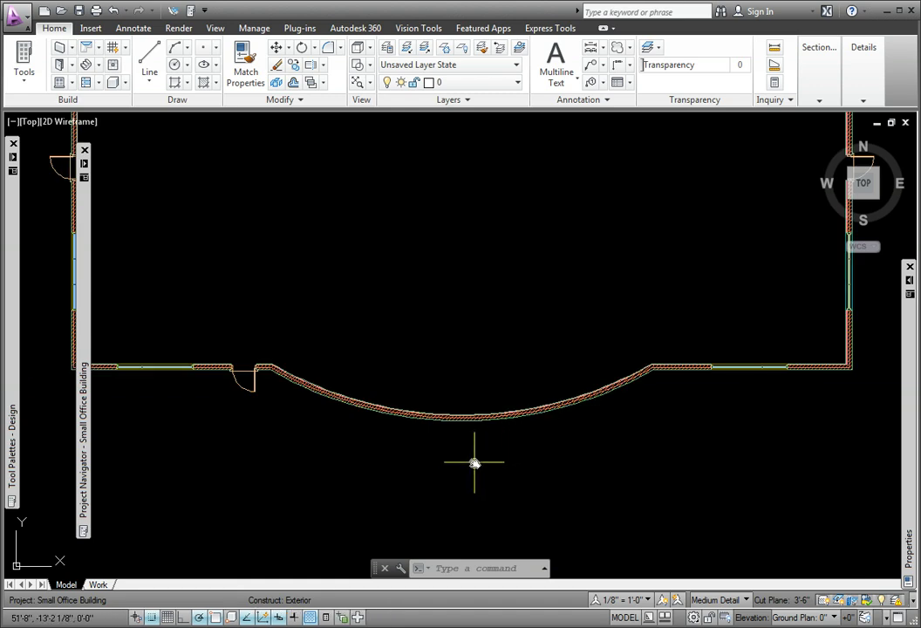
pyautogui.moveTo(488, 459); pyautogui.dragTo(485, 420, button='middle')
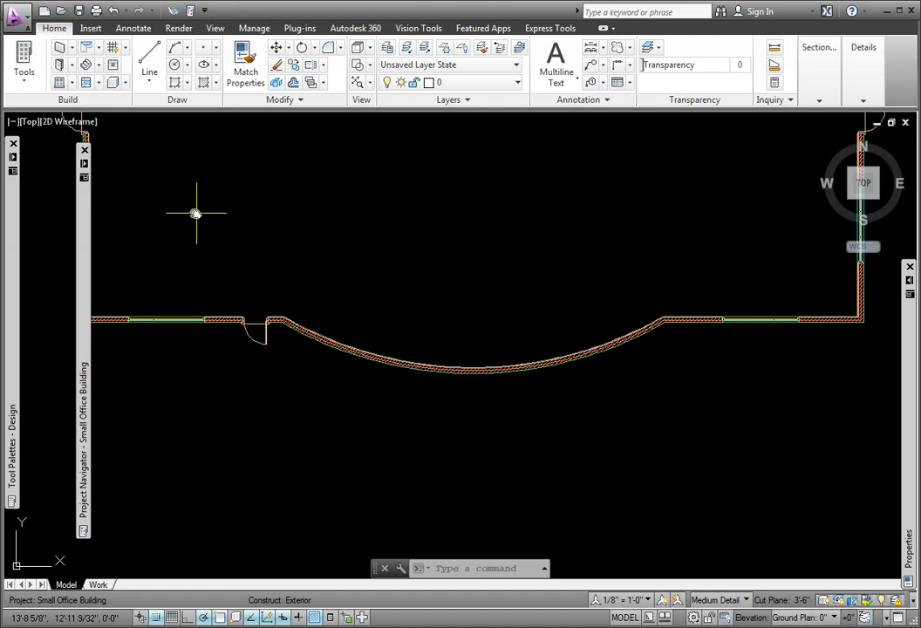
# Start a new door with the Revolving - Custom style and 8'-0" width.
pyautogui.click(61, 67)
pyautogui.moveTo(906, 445)
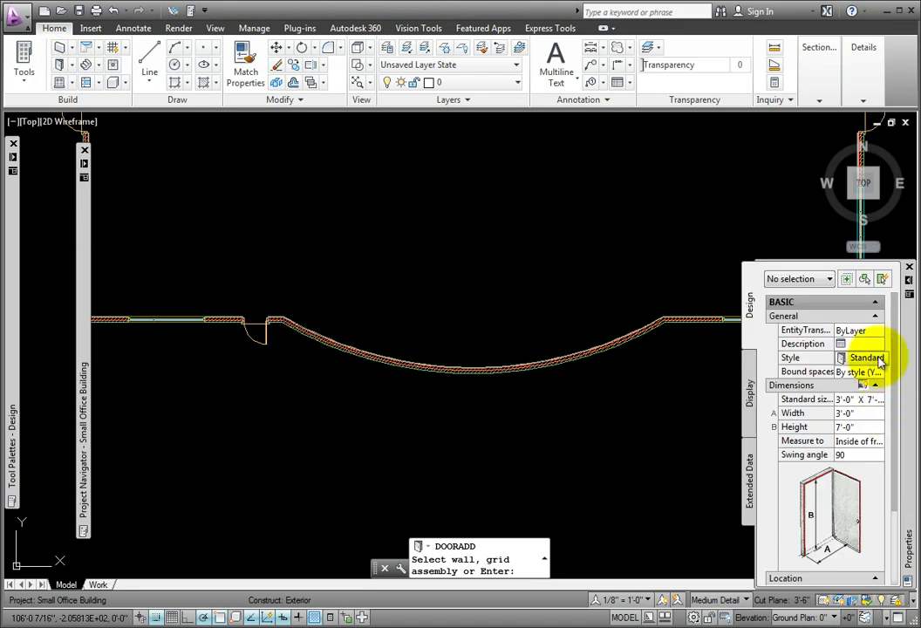
pyautogui.click(870, 359)
pyautogui.click(877, 358)
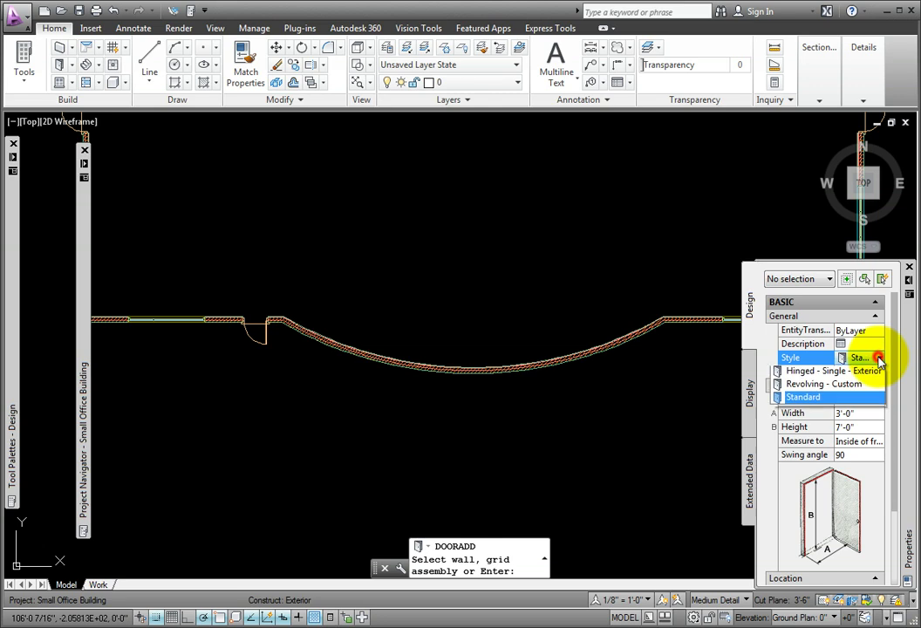
pyautogui.click(816, 389)
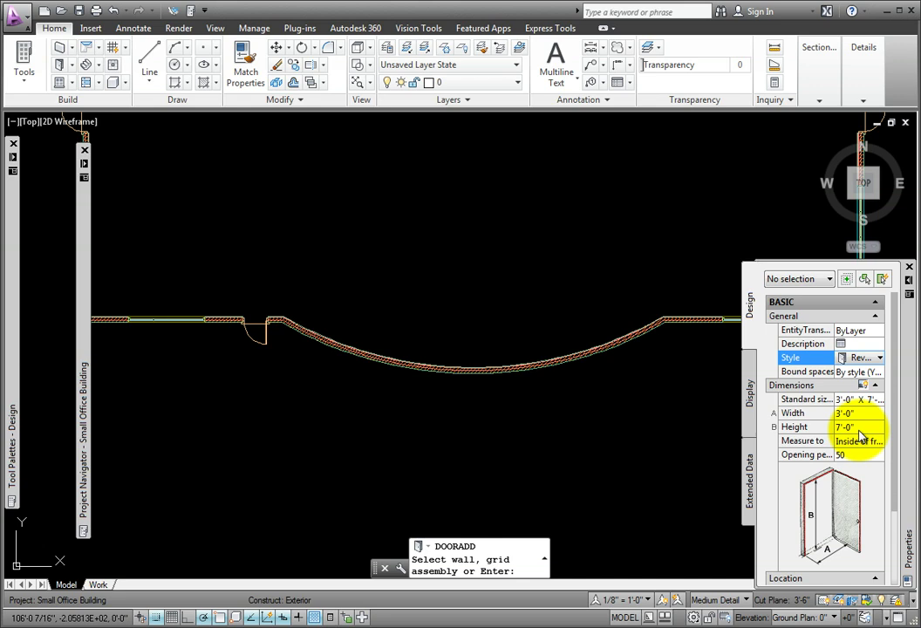
pyautogui.click(859, 414)
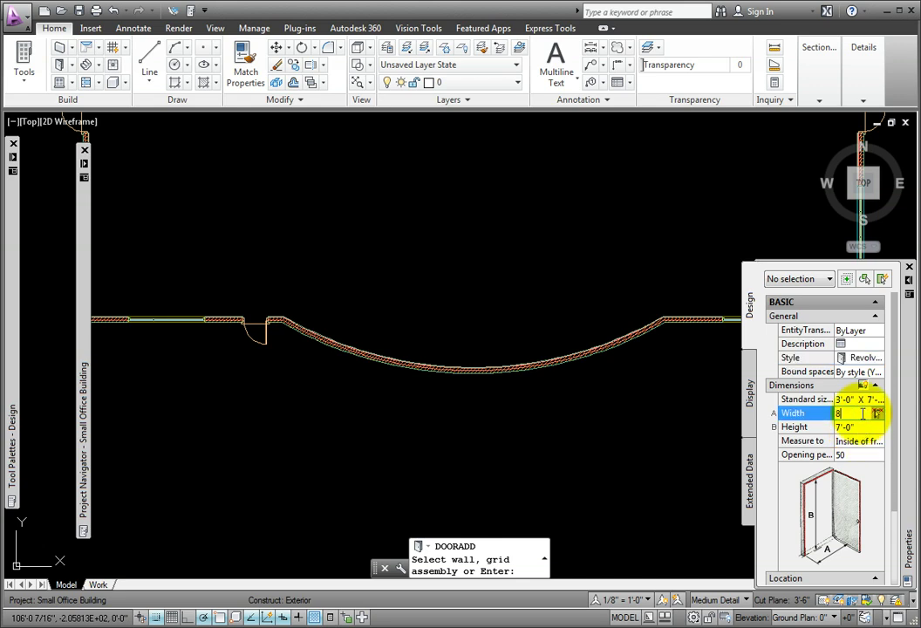
pyautogui.write('8')
pyautogui.press('Tab')
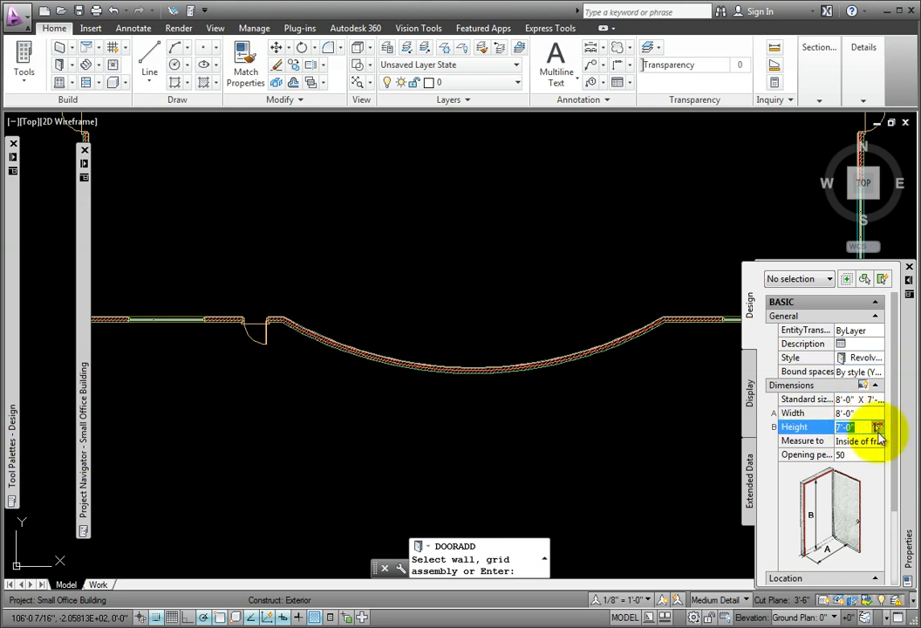
pyautogui.moveTo(898, 439); pyautogui.dragTo(897, 554)
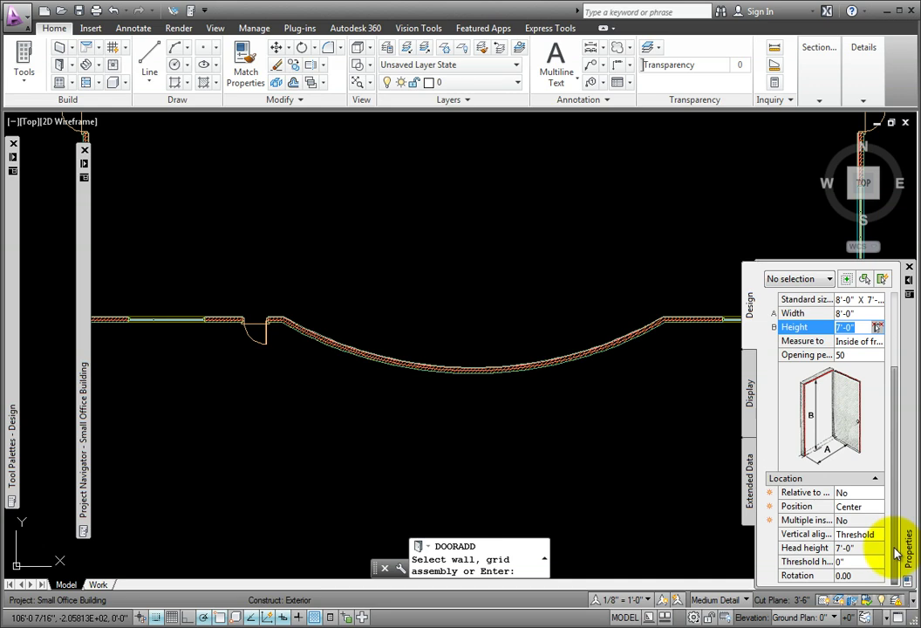
# Place the revolving door at the centre of the curved front wall and end the command.
pyautogui.click(473, 373)
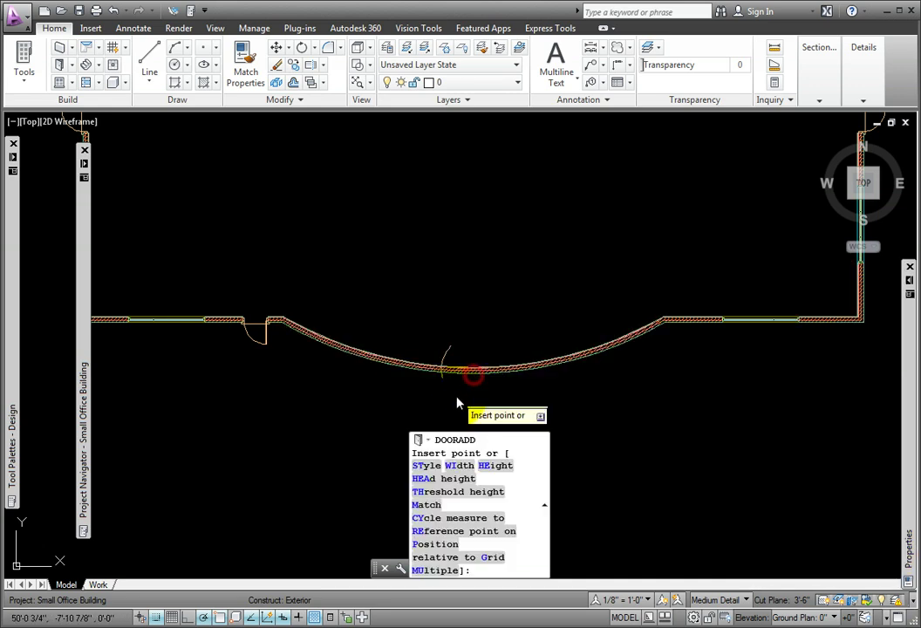
pyautogui.click(449, 397)
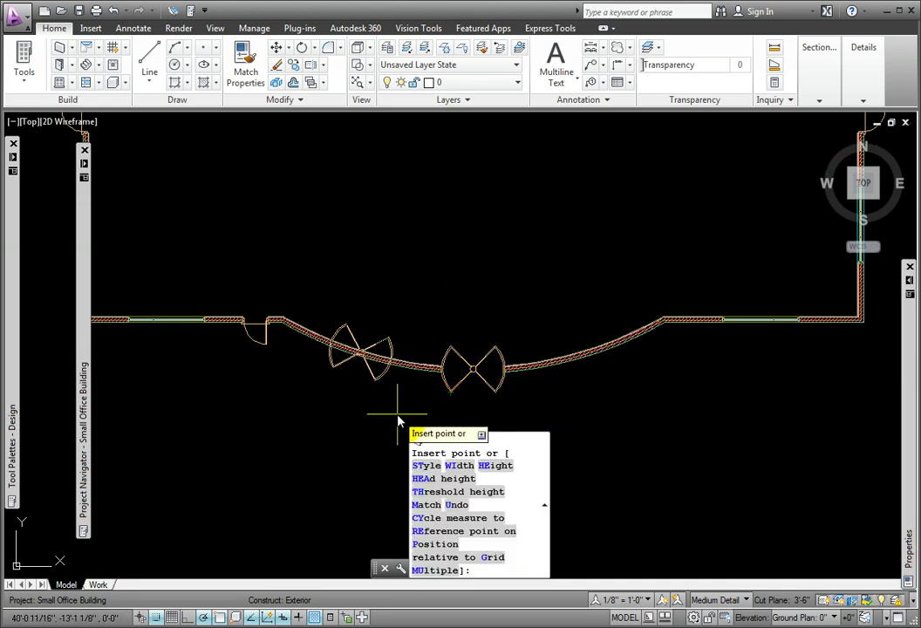
pyautogui.press('Return')
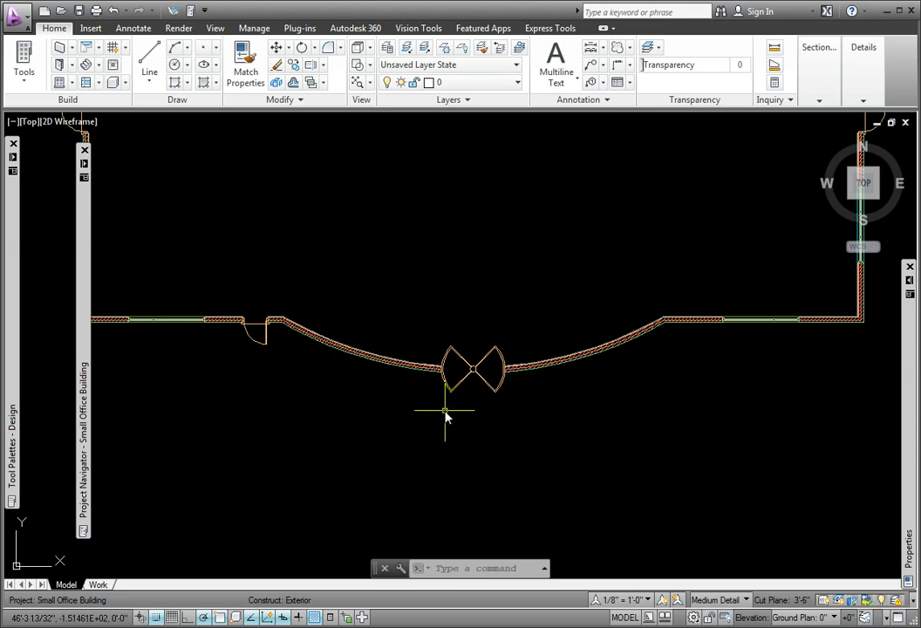
pyautogui.scroll(3, 444, 411)
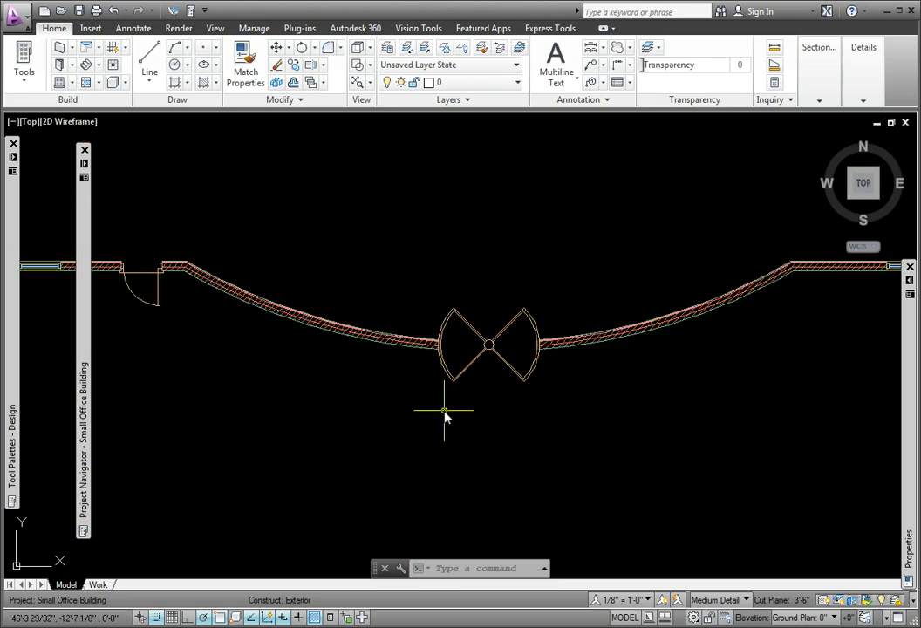
# Add a door matching the existing hinged door, with Offset positioning set to 4".
pyautogui.click(170, 310)
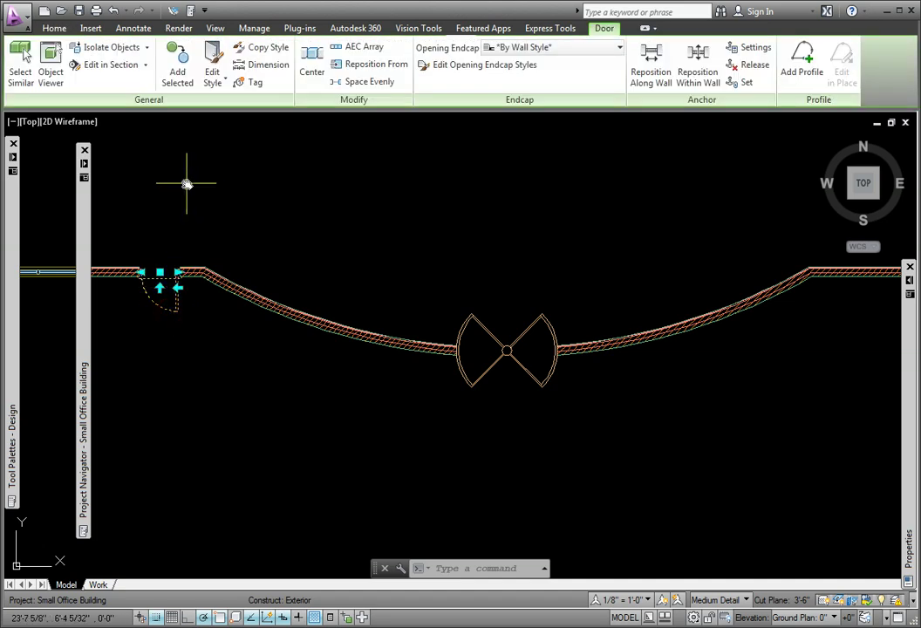
pyautogui.click(177, 70)
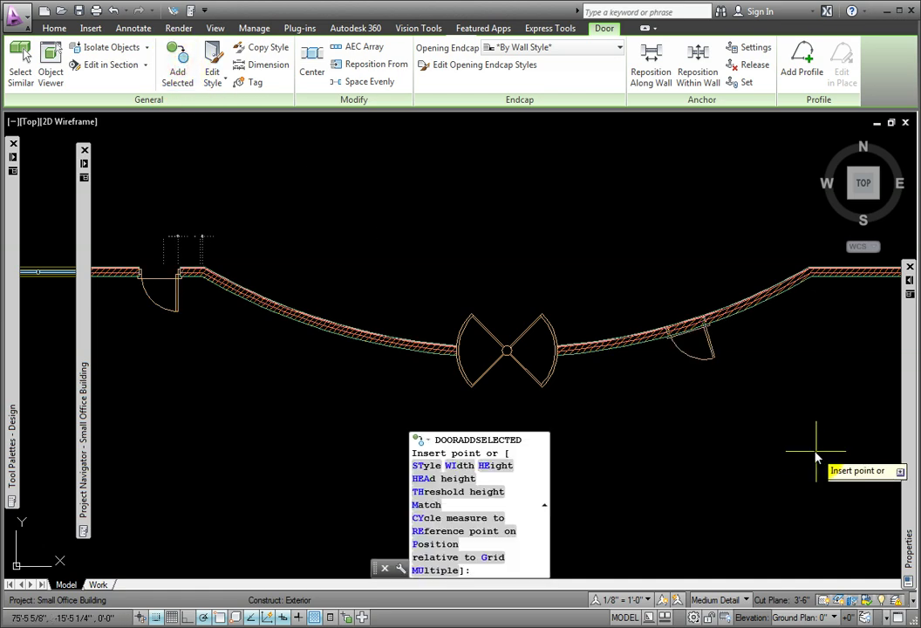
pyautogui.moveTo(905, 446)
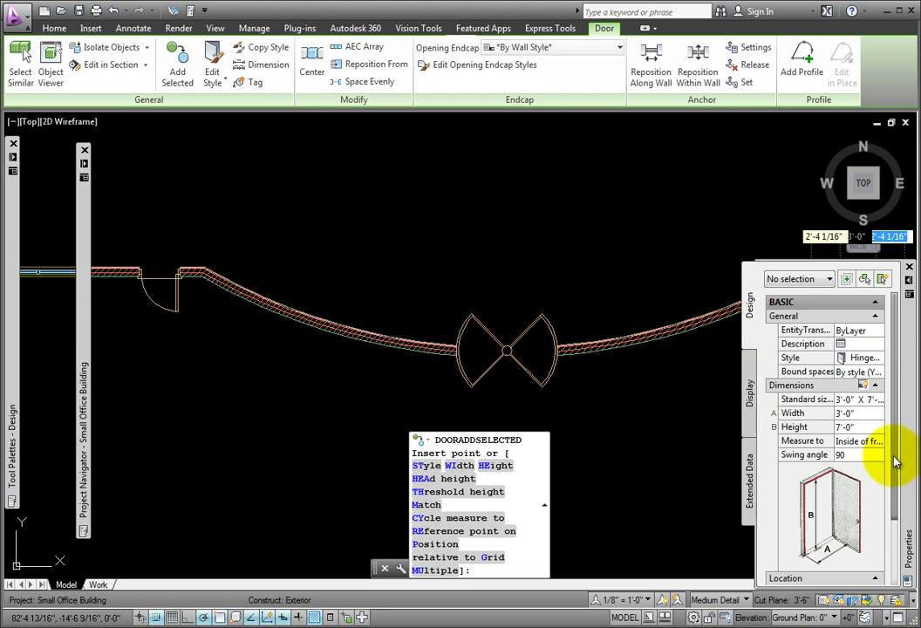
pyautogui.scroll(-3, 894, 523)
pyautogui.click(876, 533)
pyautogui.click(878, 534)
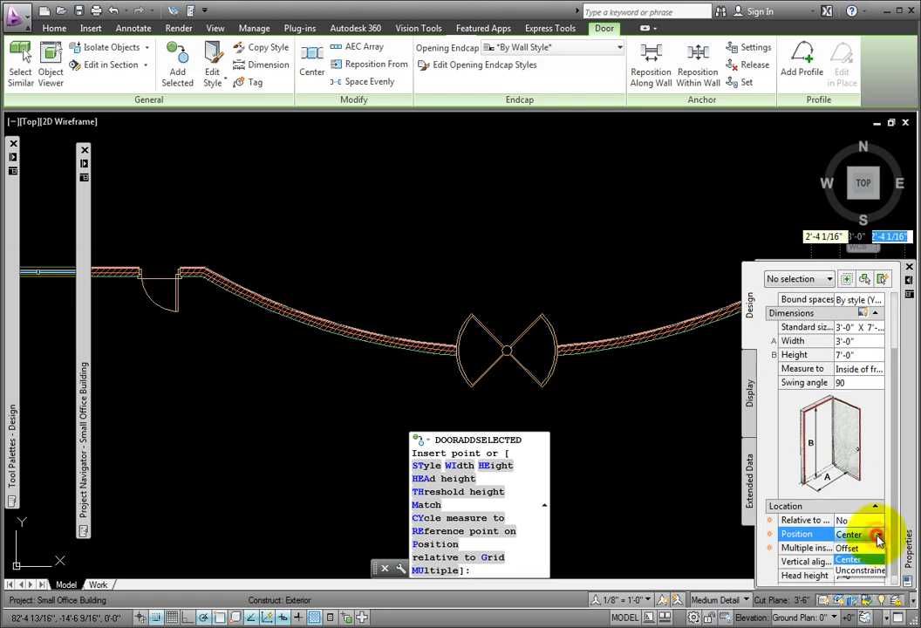
pyautogui.click(861, 551)
pyautogui.click(857, 547)
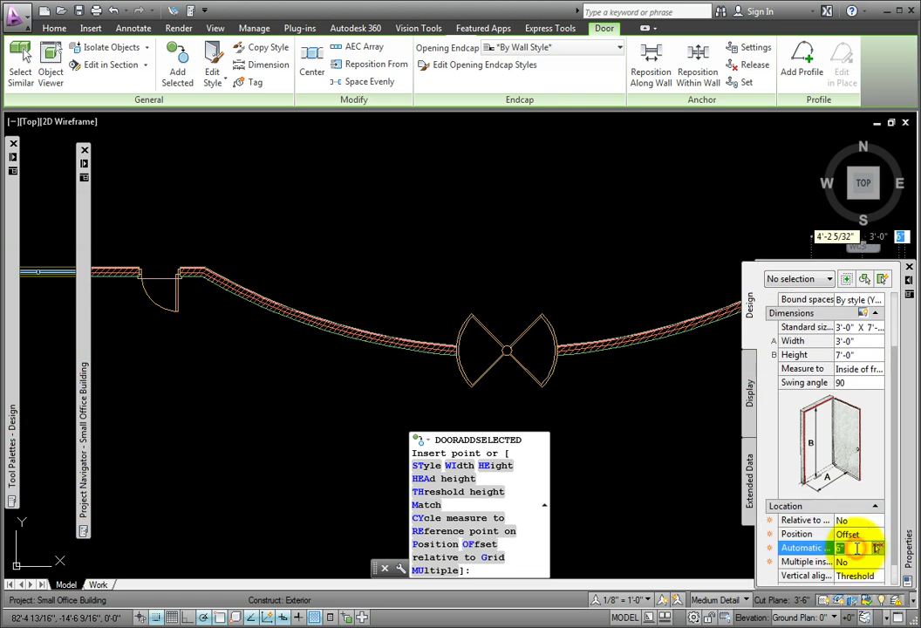
pyautogui.write('4')
pyautogui.press('Tab')
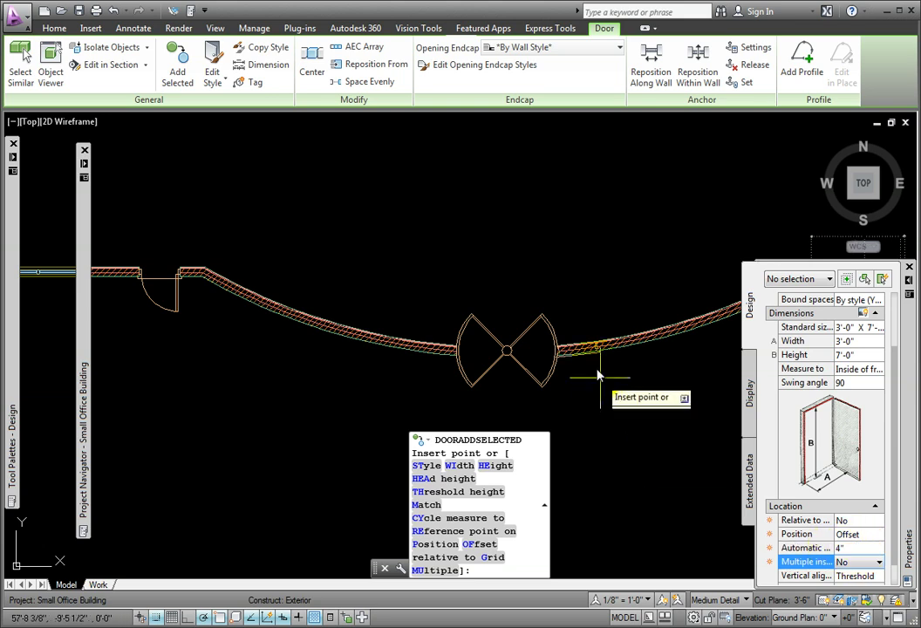
# Place the hinged door beside the revolving door, end the command and deselect.
pyautogui.click(595, 373)
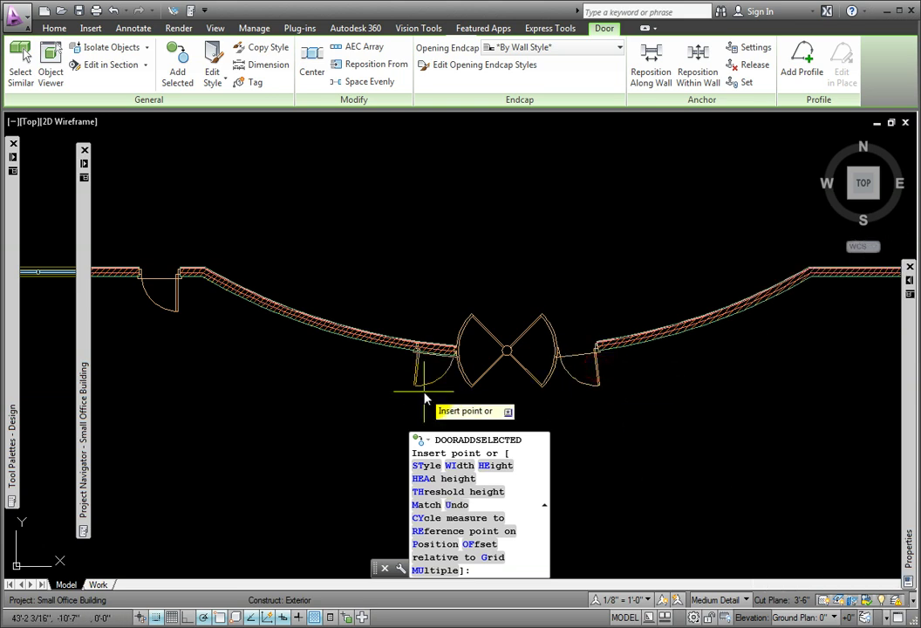
pyautogui.press('Return')
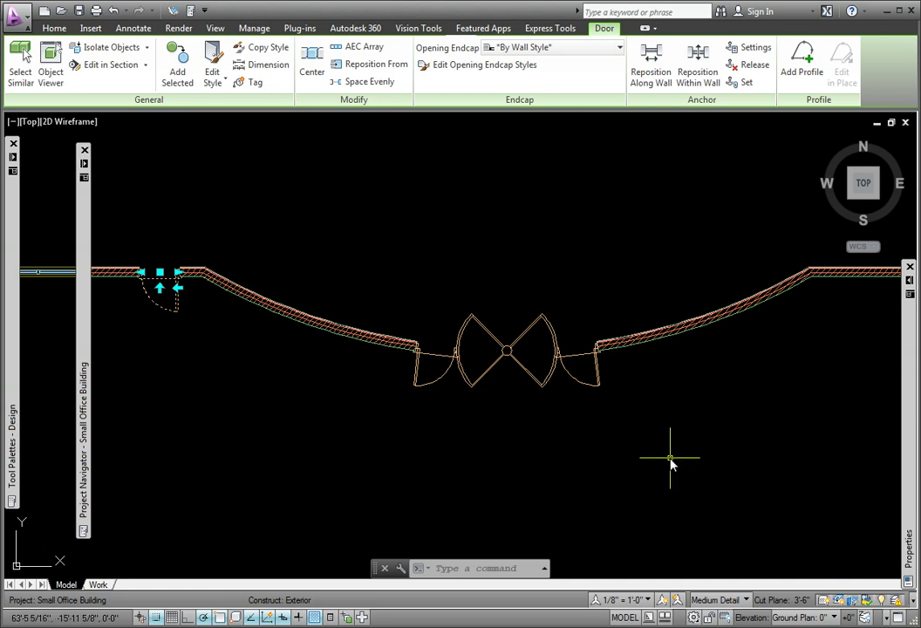
pyautogui.press('Escape')
# Add copies of the front-wall picture window assembly to the right and left curved wall sections.
pyautogui.scroll(-2, 701, 448)
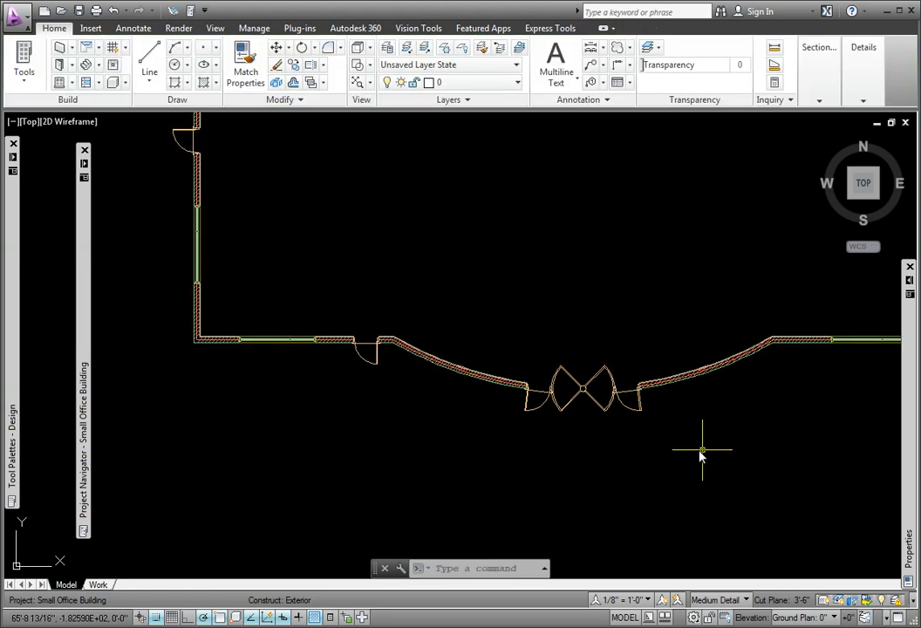
pyautogui.moveTo(700, 448); pyautogui.dragTo(578, 437, button='middle')
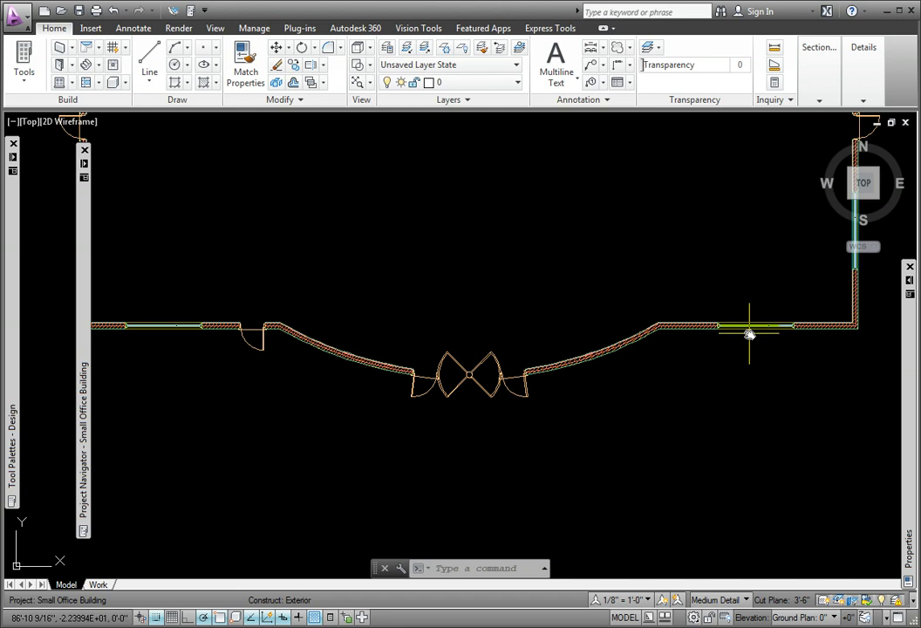
pyautogui.click(749, 331)
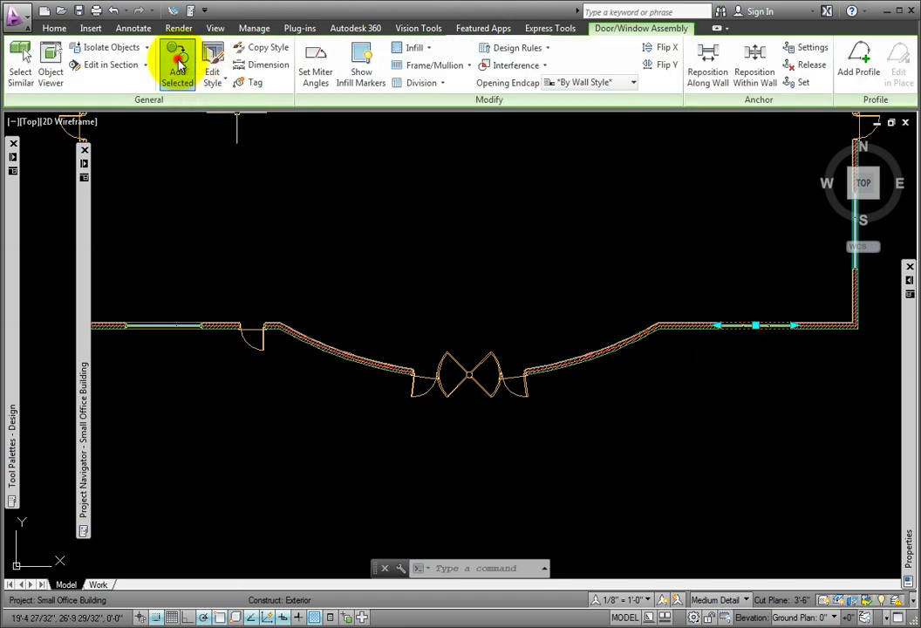
pyautogui.click(178, 65)
pyautogui.moveTo(907, 482)
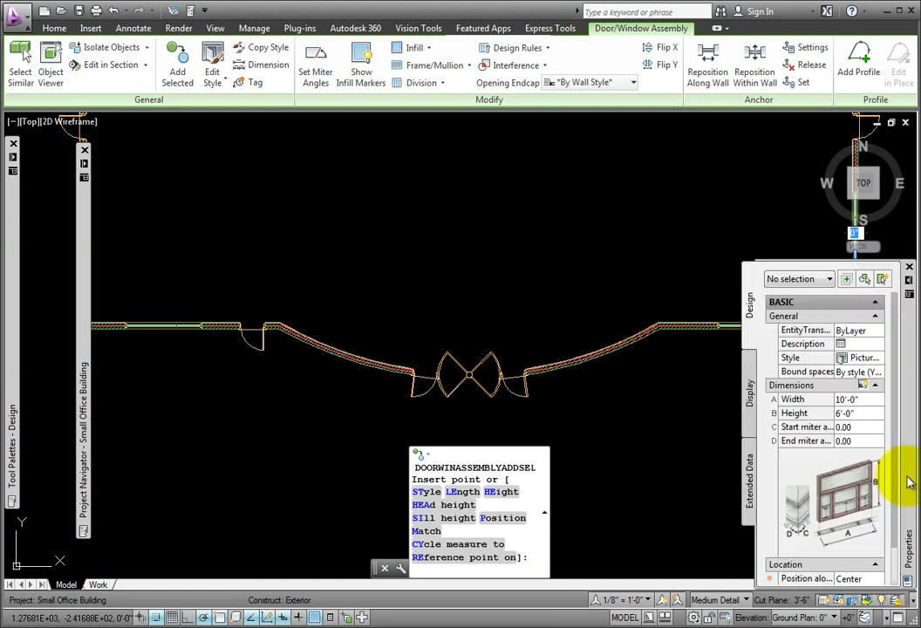
pyautogui.scroll(-1, 898, 536)
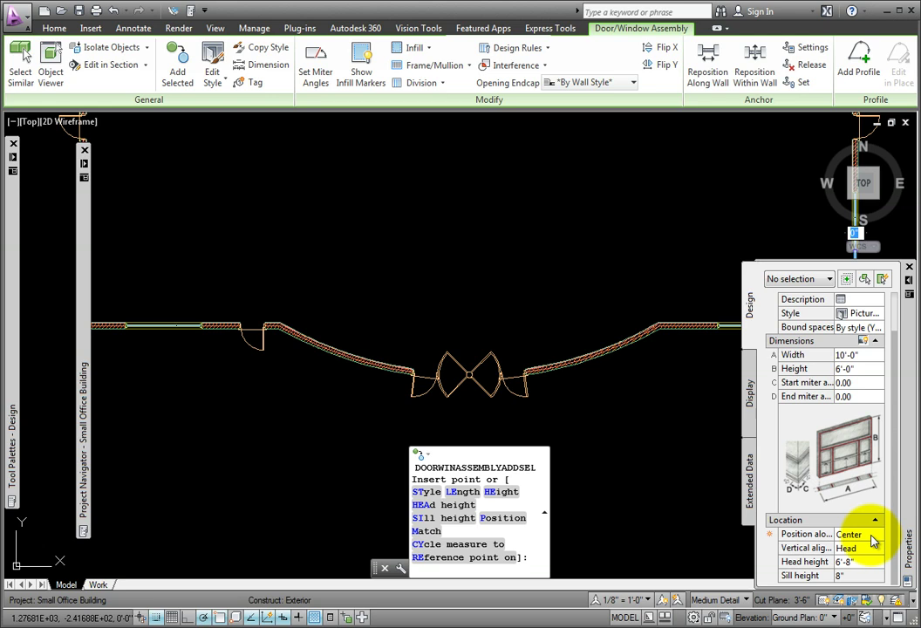
pyautogui.click(597, 385)
pyautogui.click(338, 383)
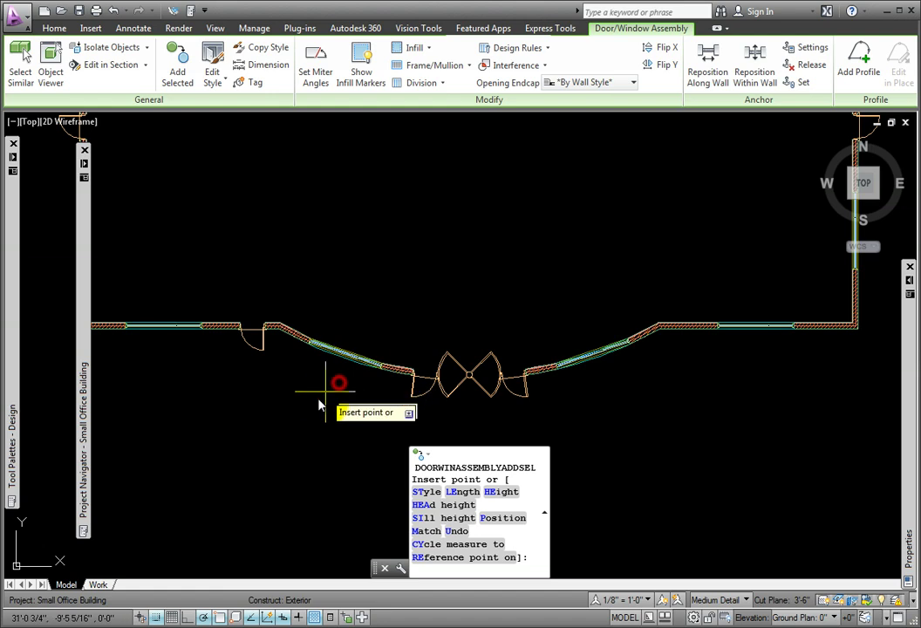
pyautogui.press('Return')
pyautogui.scroll(-2, 319, 421)
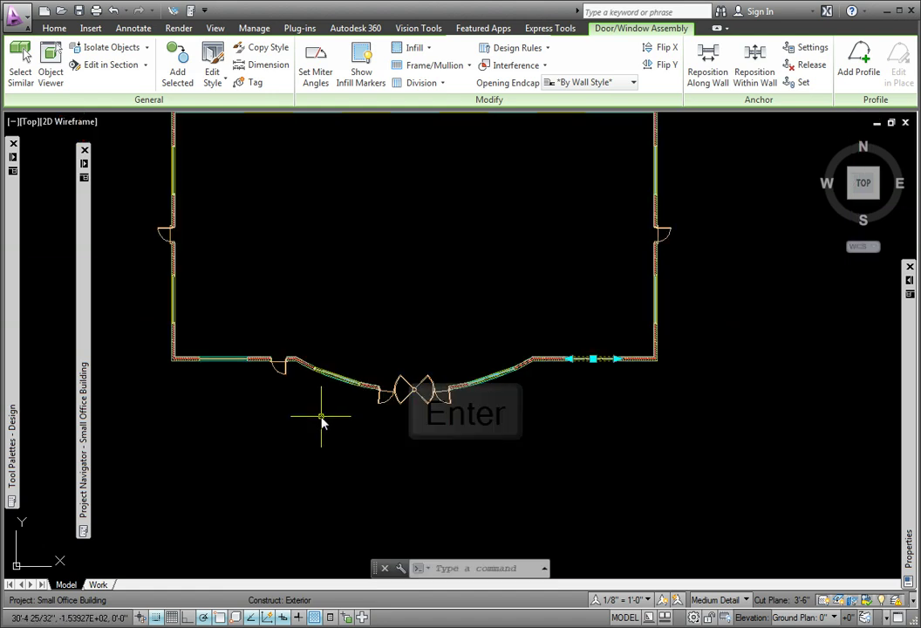
pyautogui.moveTo(321, 421); pyautogui.dragTo(356, 468, button='middle')
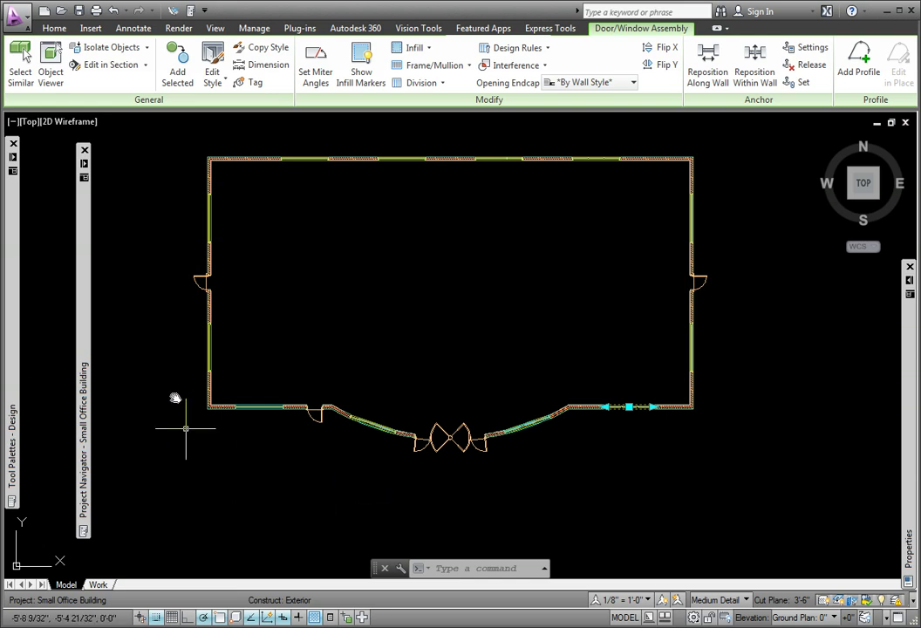
# Switch to SW Isometric, zoom in, and select every window assembly of the same style.
pyautogui.click(29, 121)
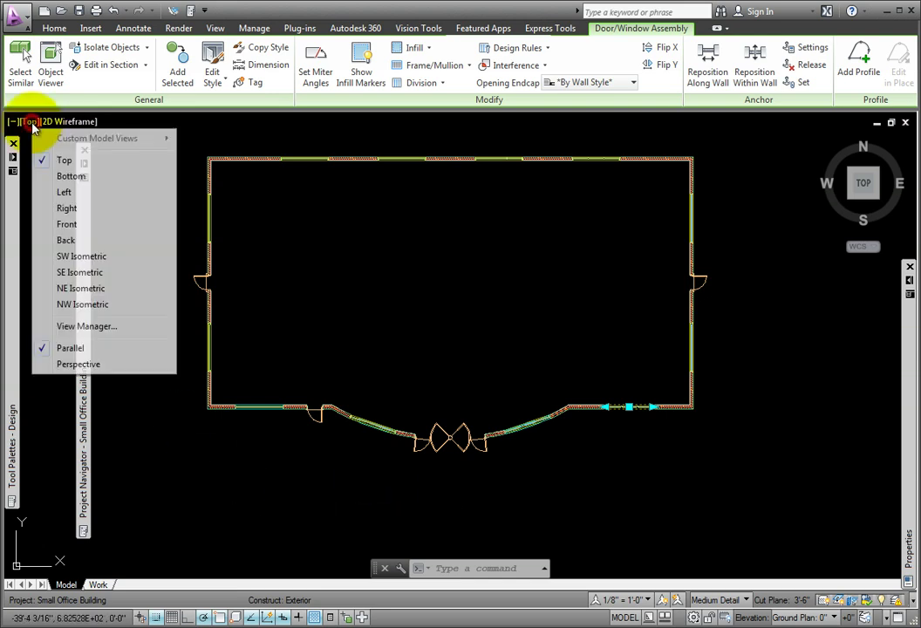
pyautogui.click(87, 255)
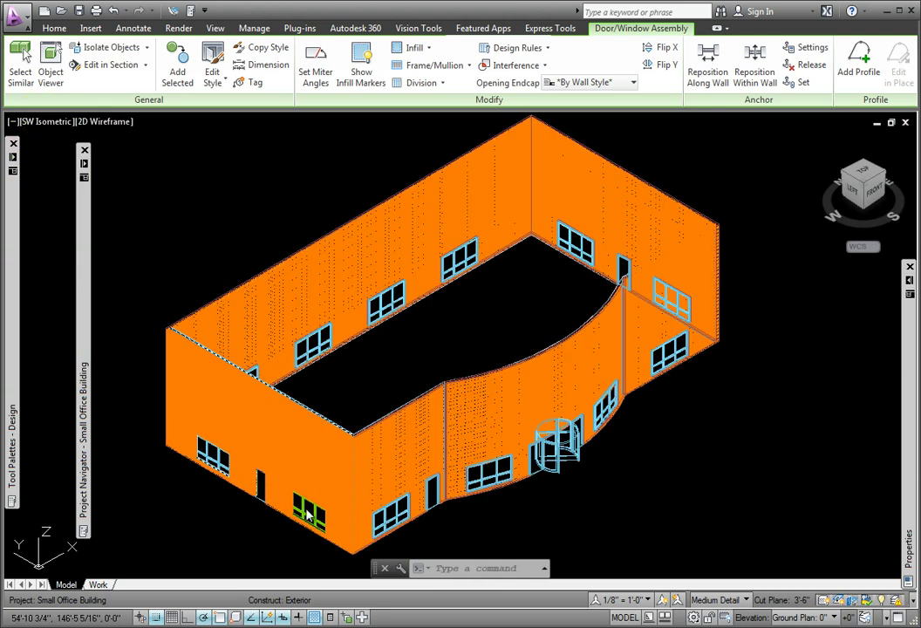
pyautogui.scroll(2, 497, 510)
pyautogui.moveTo(494, 493); pyautogui.dragTo(518, 411, button='middle')
pyautogui.scroll(5, 437, 431)
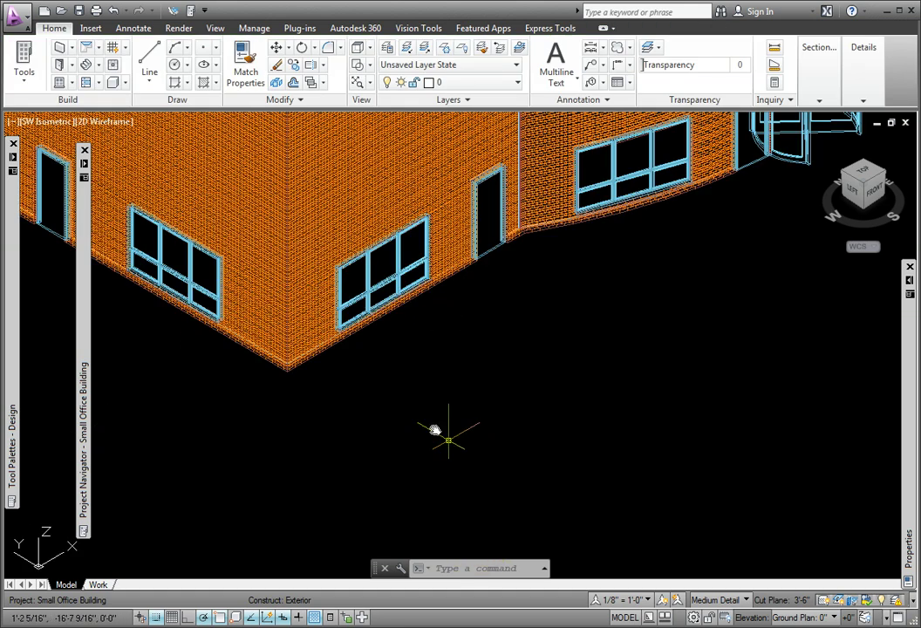
pyautogui.click(372, 316)
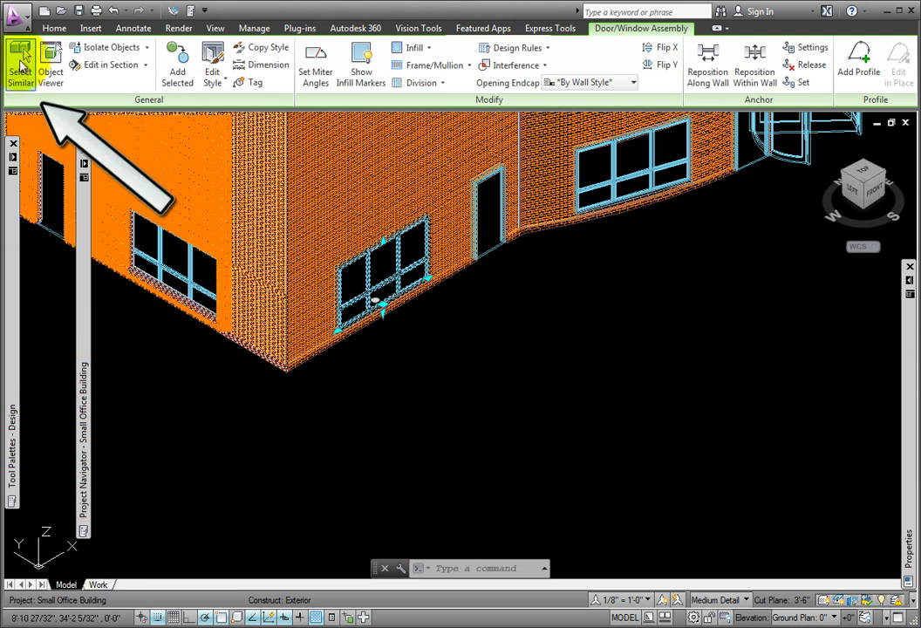
pyautogui.click(20, 61)
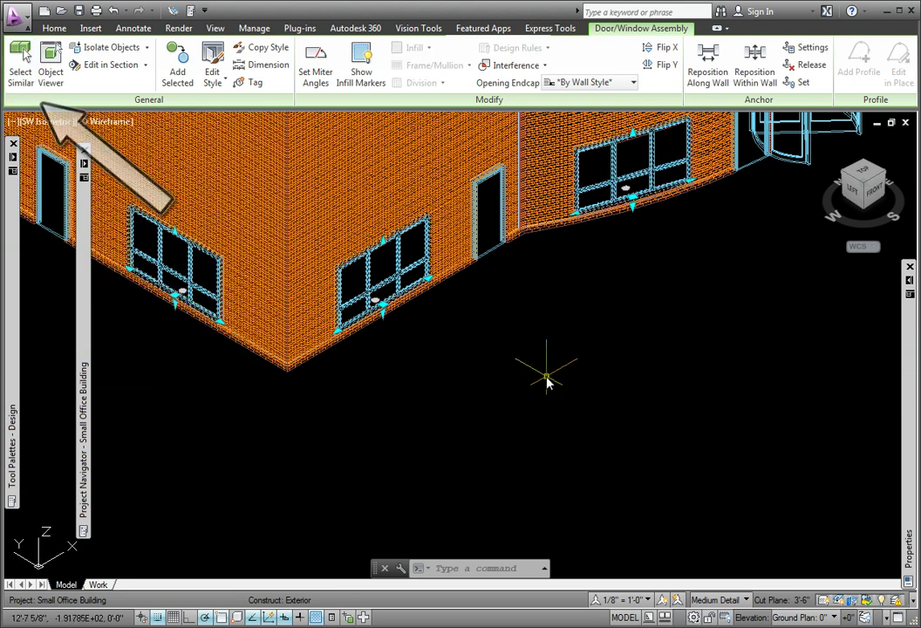
# Copy the selected windows straight up by 0,0,12'6 to create the second-floor row.
pyautogui.rightClick(547, 380)
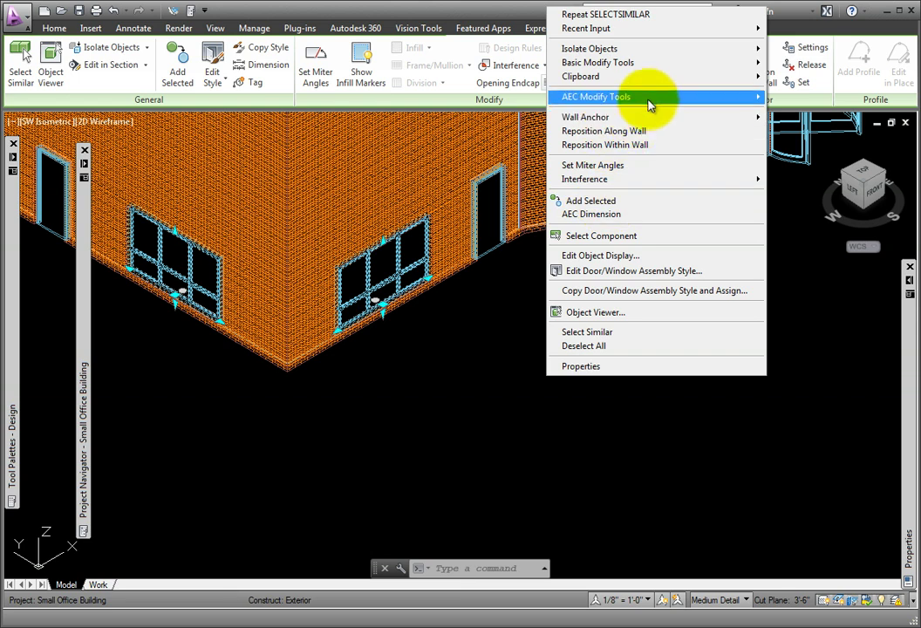
pyautogui.moveTo(662, 64)
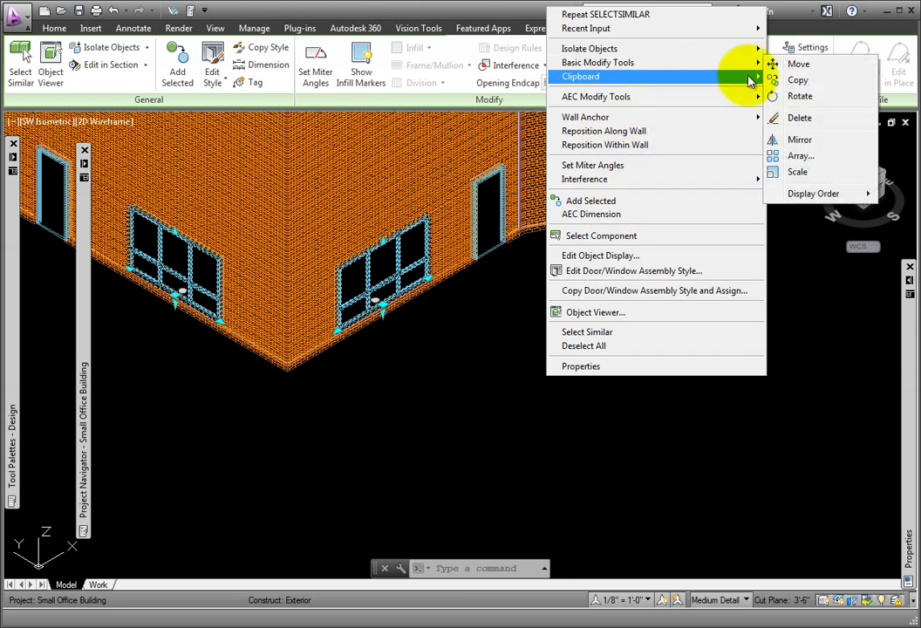
pyautogui.click(799, 80)
pyautogui.click(502, 392)
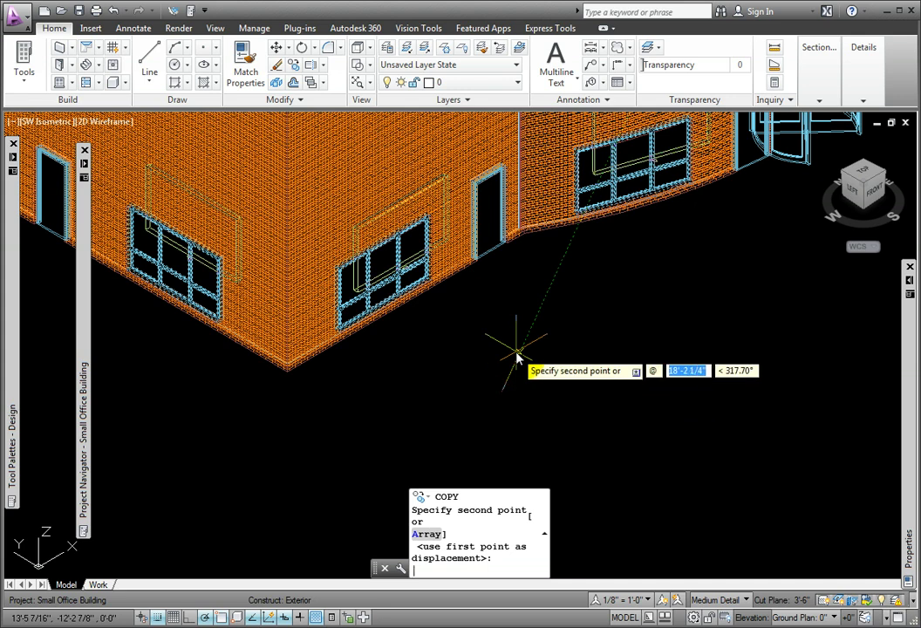
pyautogui.write('0')
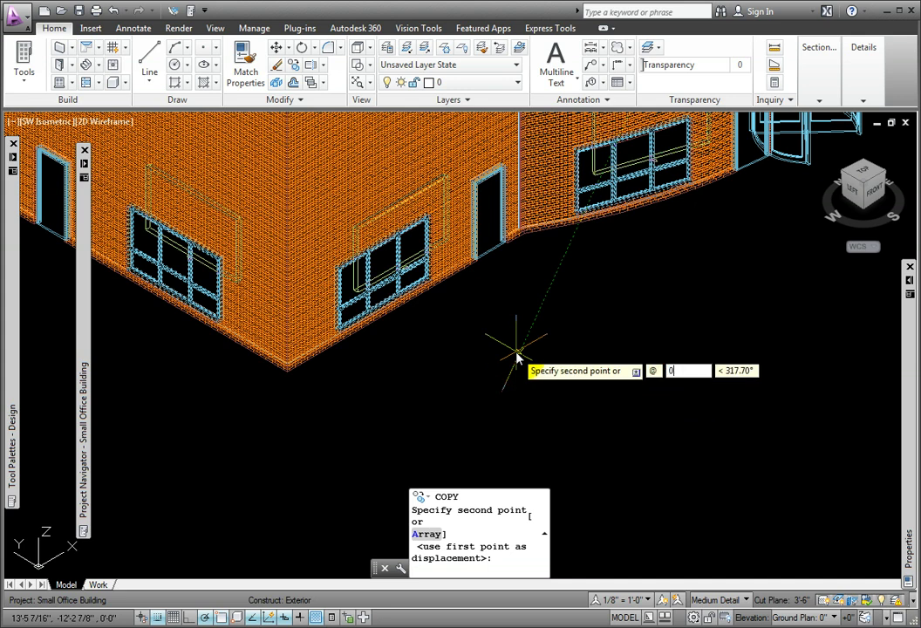
pyautogui.write(',0,')
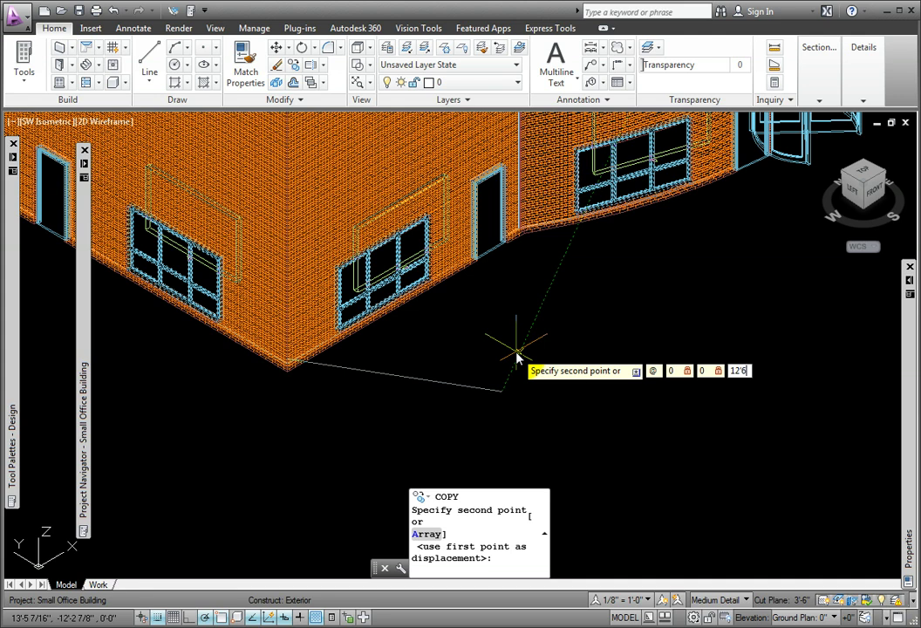
pyautogui.write("12'6")
pyautogui.press('Return')
pyautogui.press('Escape')
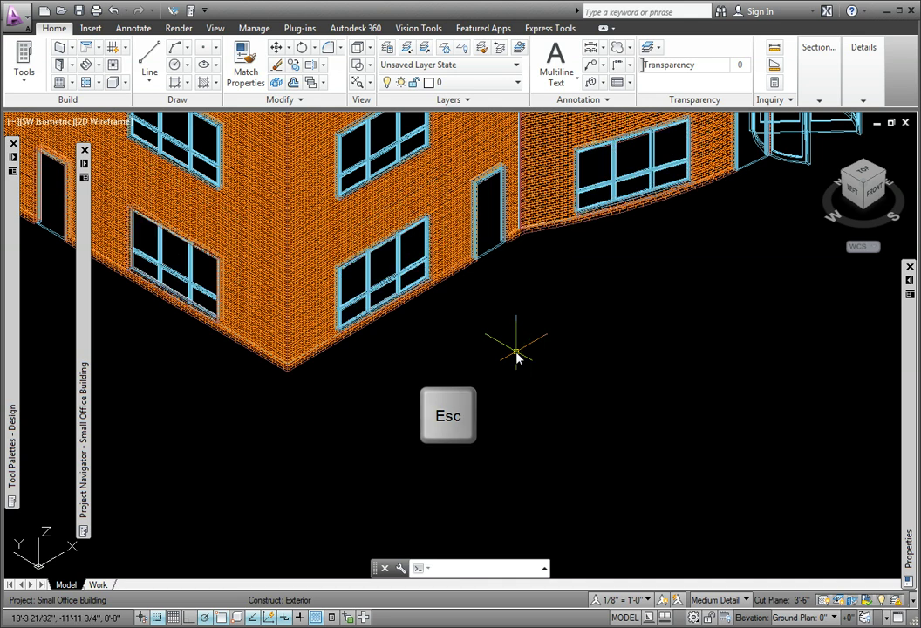
# Zoom to extents (Z, E) to show the whole building.
pyautogui.write('z')
pyautogui.press('Return')
pyautogui.write('e')
pyautogui.press('Return')
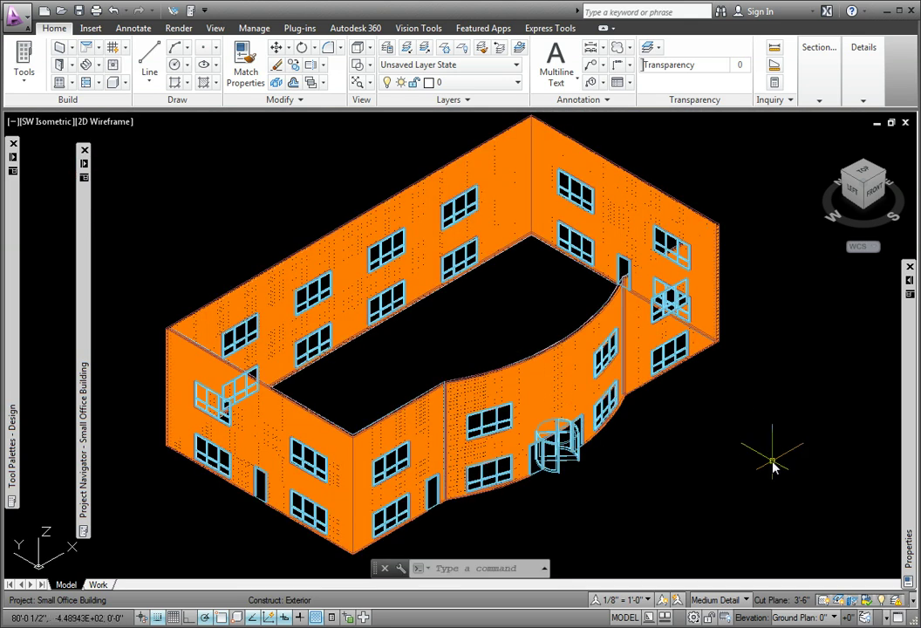